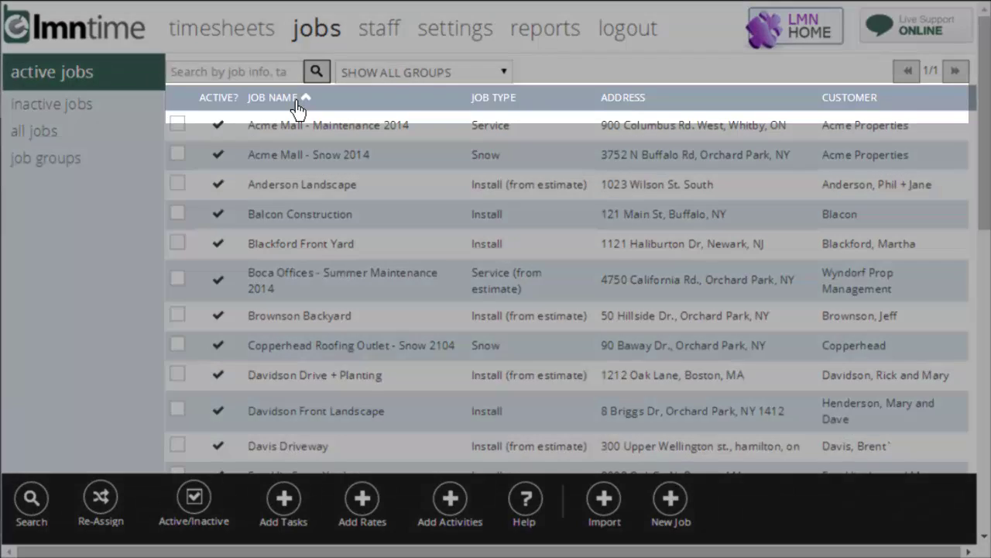
- Sort the jobs list by name, address and customer both ways, ending sorted by job name
{"action": "left_click", "coordinate": [298, 110]}
{"action": "left_click", "coordinate": [297, 110]}
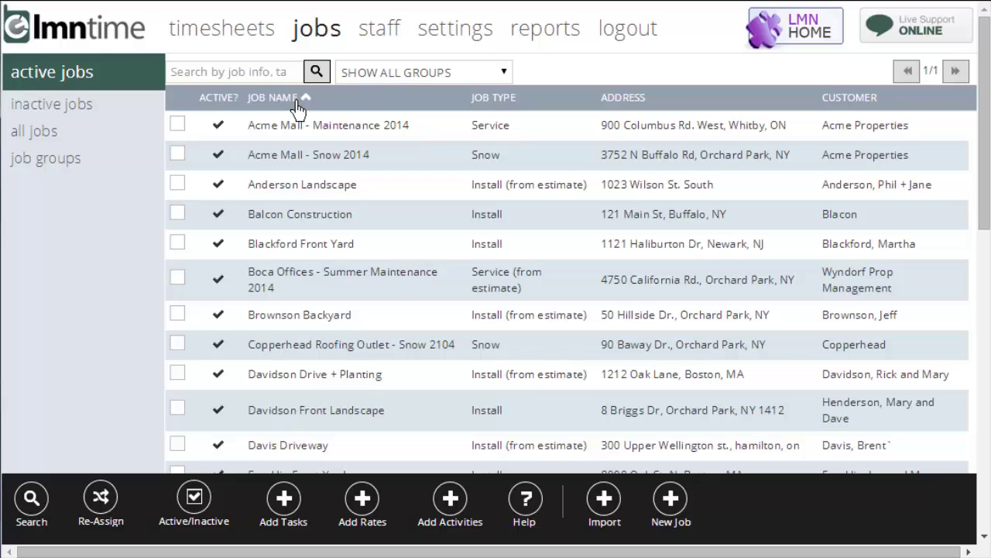
{"action": "left_click", "coordinate": [297, 110]}
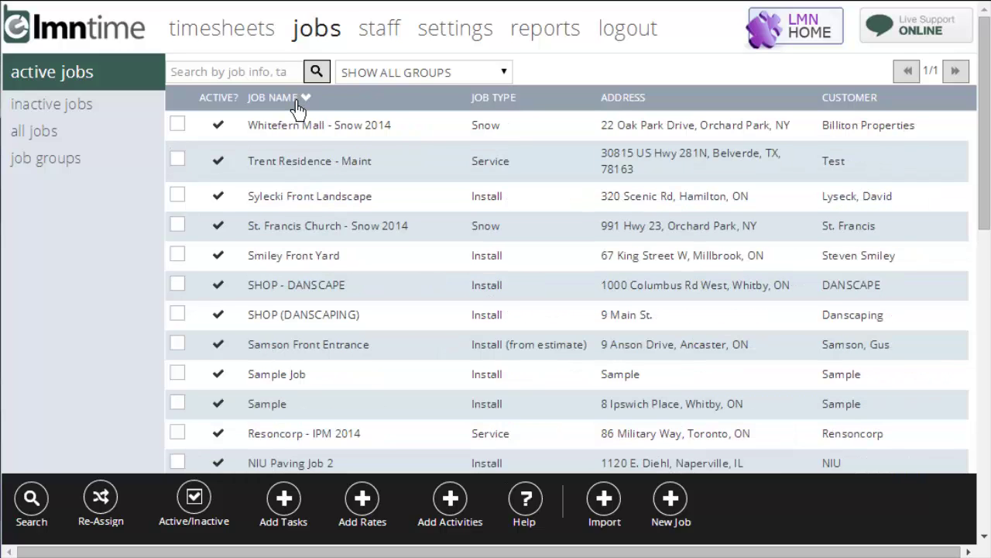
{"action": "left_click", "coordinate": [296, 108]}
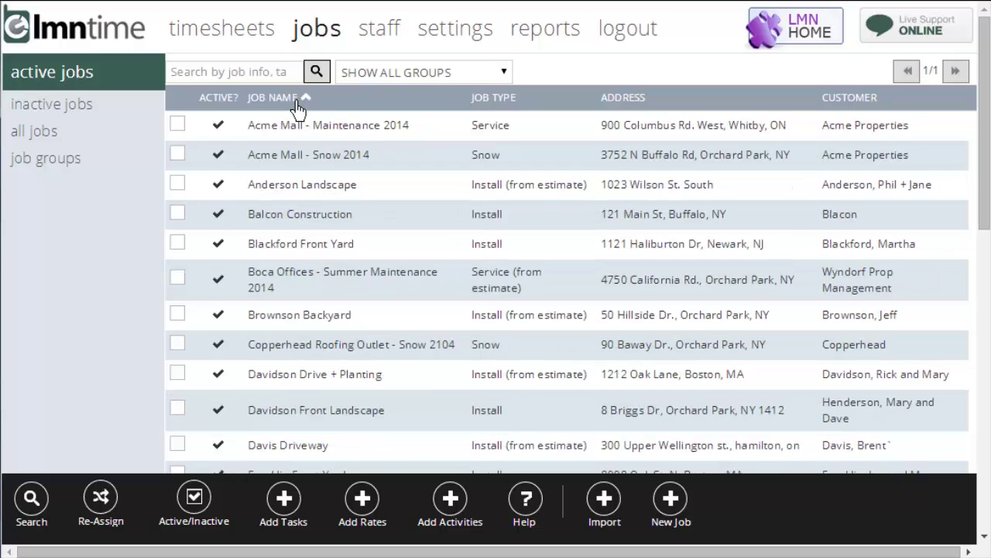
{"action": "left_click", "coordinate": [656, 108]}
{"action": "left_click", "coordinate": [656, 108]}
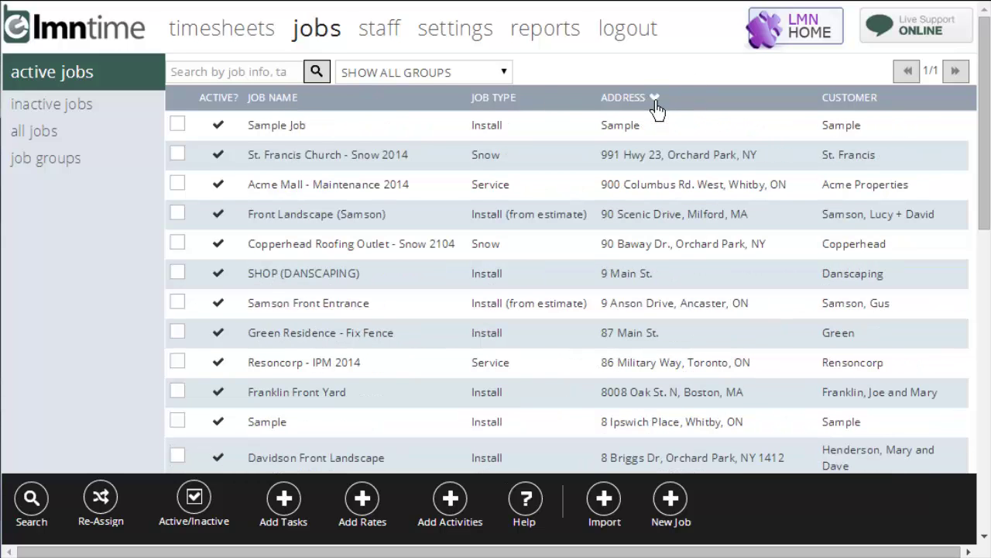
{"action": "left_click", "coordinate": [878, 116]}
{"action": "left_click", "coordinate": [879, 116]}
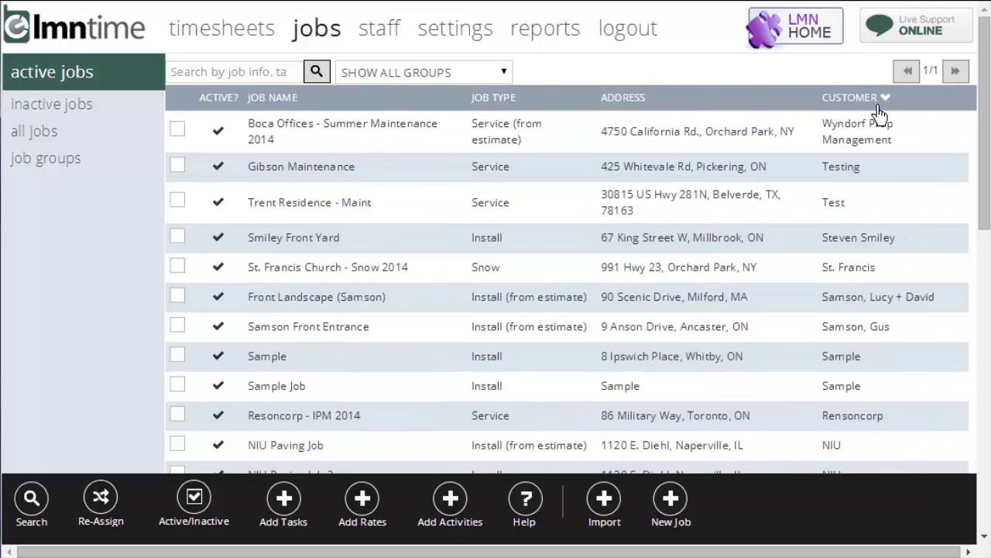
{"action": "left_click", "coordinate": [291, 109]}
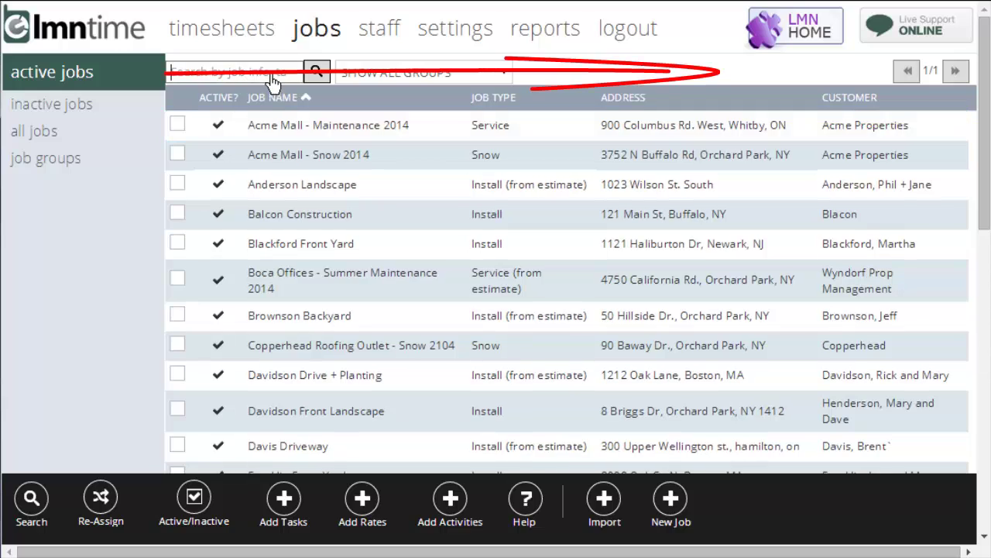
- Search the jobs for 'acme', then clear the filter
{"action": "left_click", "coordinate": [273, 77]}
{"action": "type", "text": "acme"}
{"action": "key", "text": "Return"}
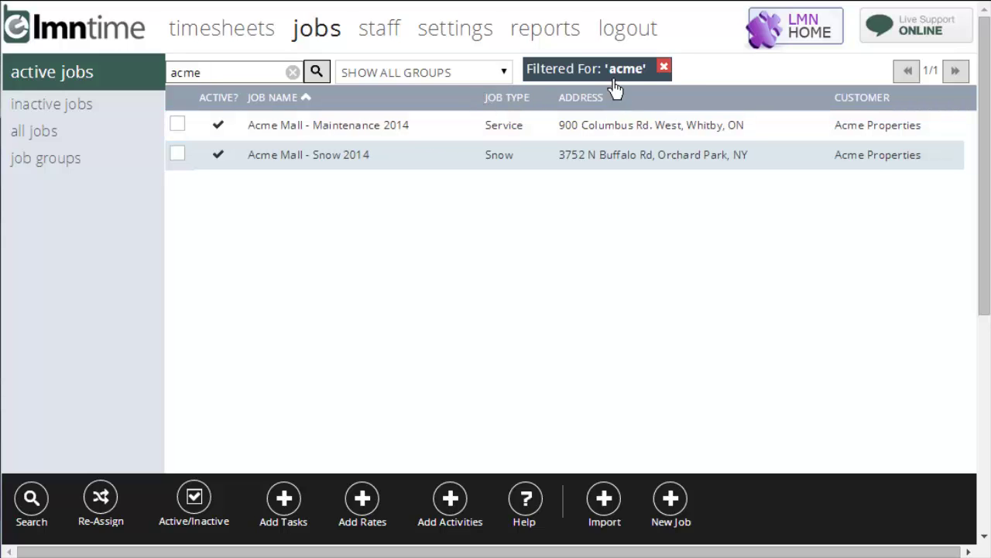
{"action": "left_click", "coordinate": [666, 68]}
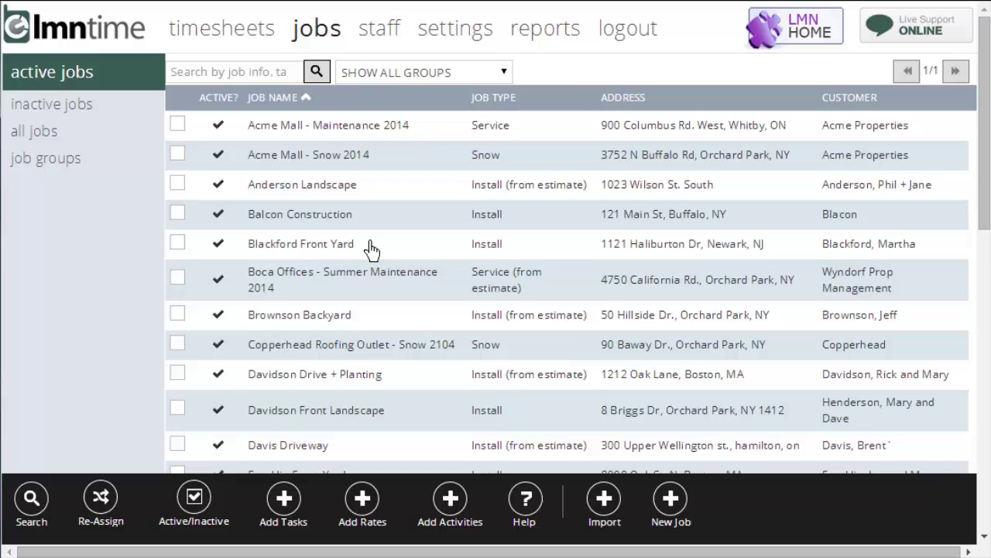
- Search the jobs for 'pruning', then remove that filter
{"action": "left_click", "coordinate": [277, 76]}
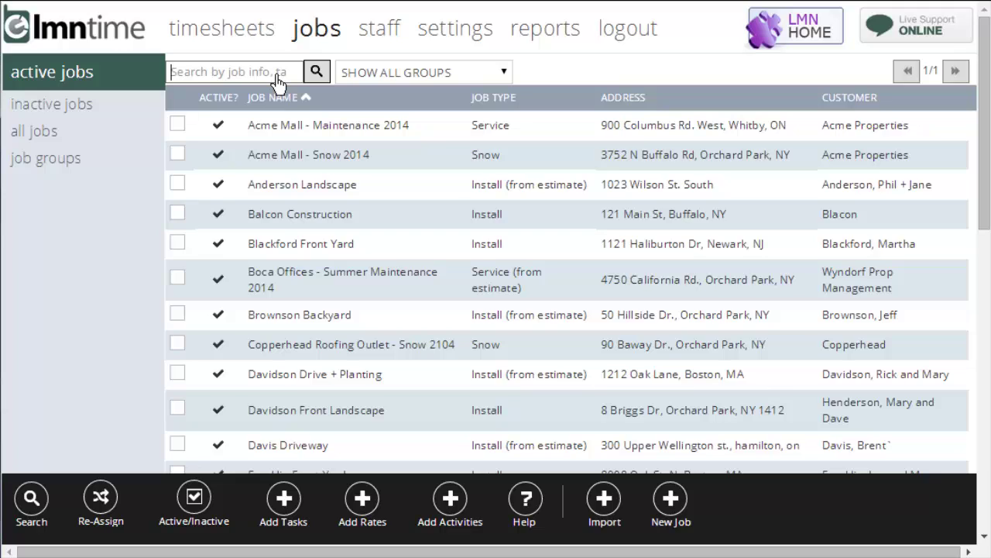
{"action": "type", "text": "pruning"}
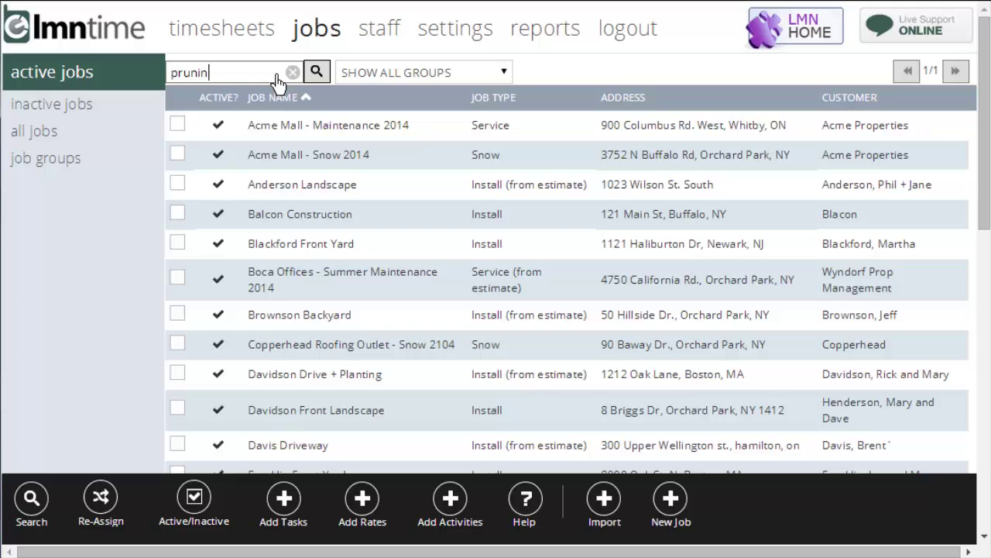
{"action": "left_click", "coordinate": [319, 73]}
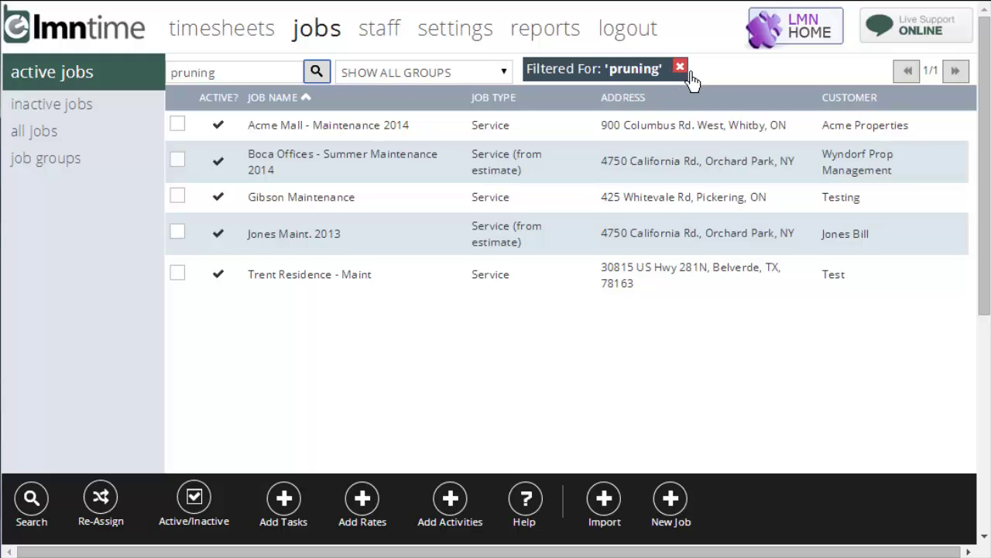
{"action": "left_click", "coordinate": [689, 75]}
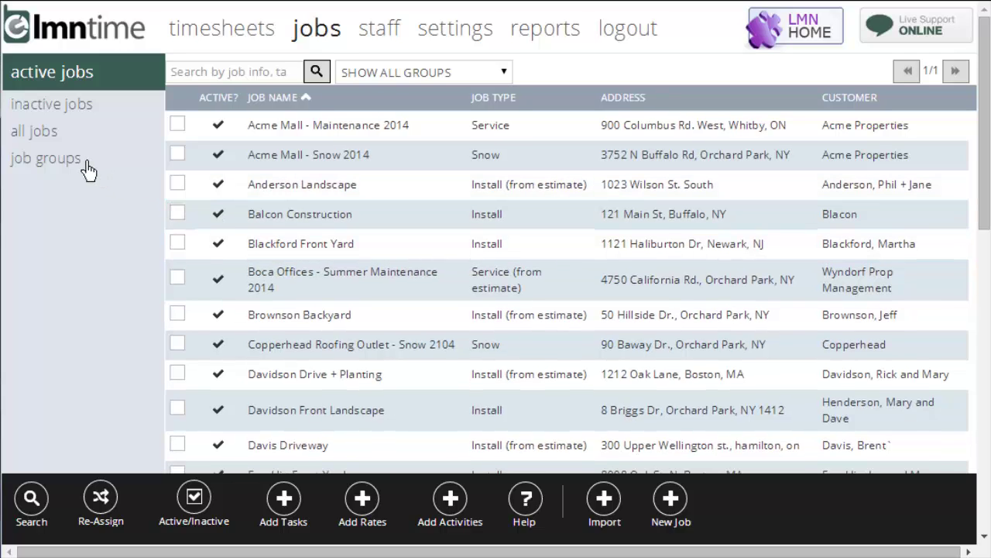
- Show only the Snow Jobs group, then all groups, then inactive jobs, then active jobs again
{"action": "left_click", "coordinate": [509, 76]}
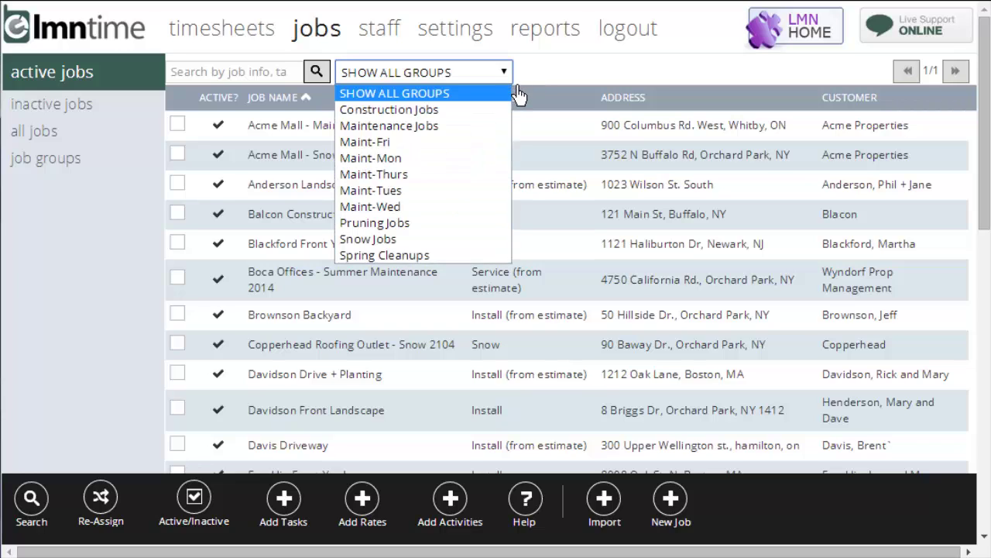
{"action": "left_click", "coordinate": [395, 239]}
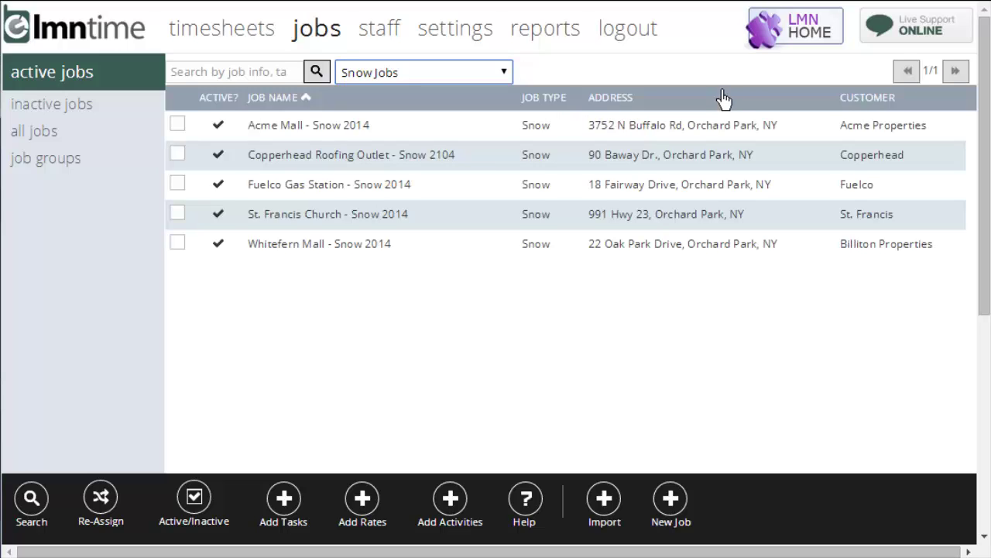
{"action": "left_click", "coordinate": [502, 74]}
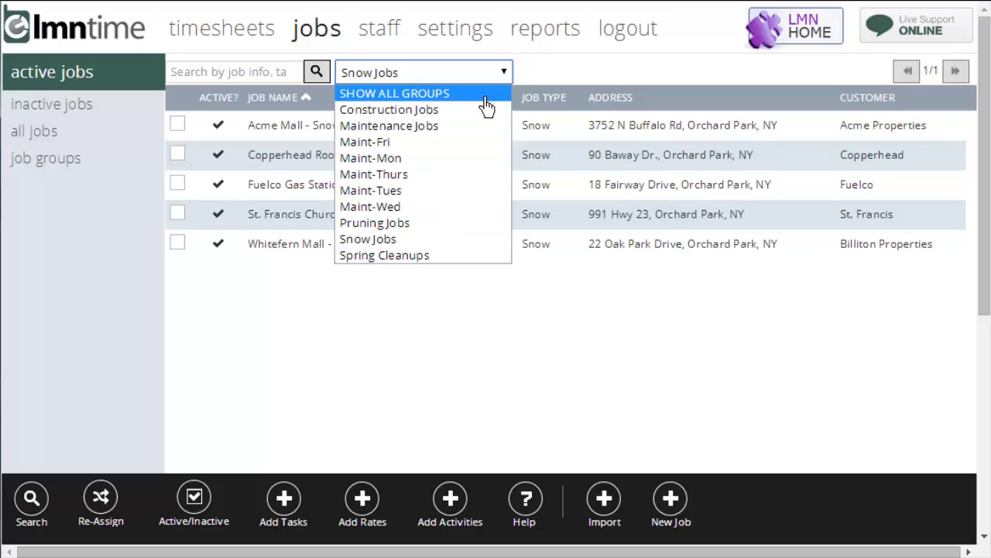
{"action": "left_click", "coordinate": [486, 97]}
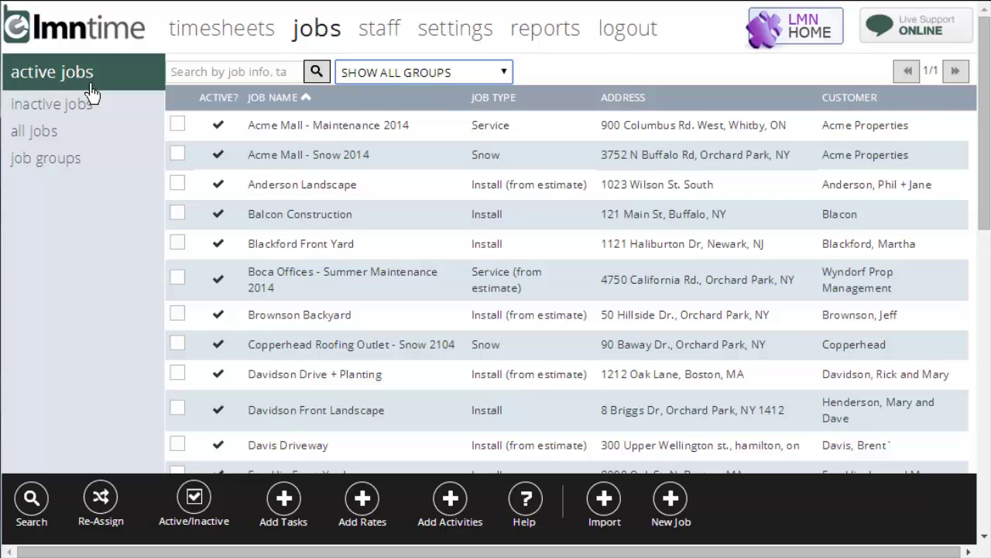
{"action": "left_click", "coordinate": [88, 114]}
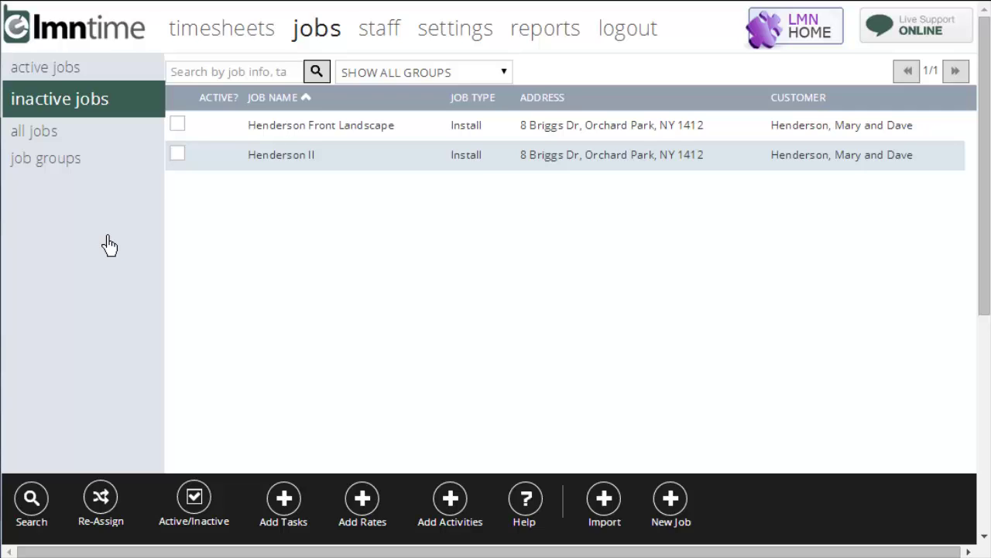
{"action": "left_click", "coordinate": [77, 71]}
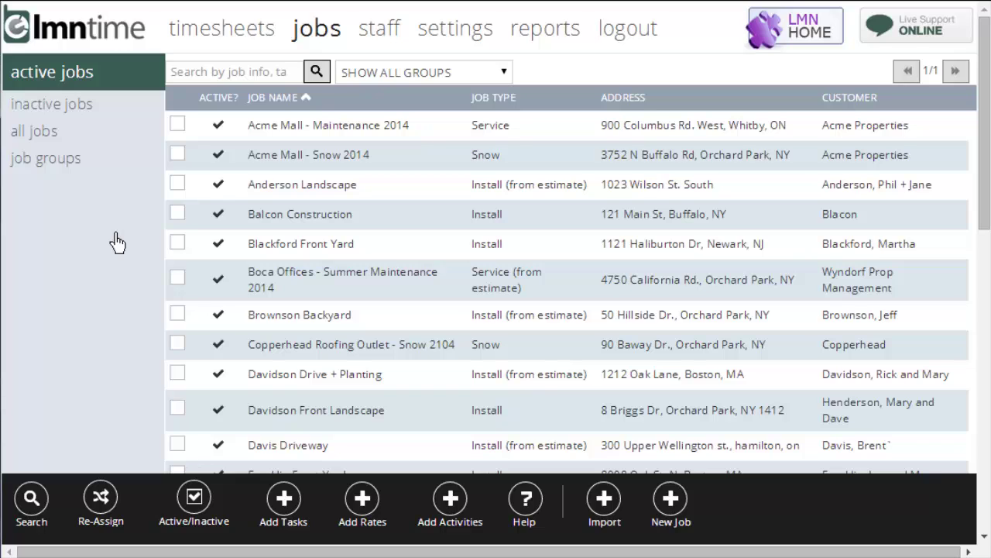
- Look over the Anderson Landscape job's tasks and progress review, then return to the list
{"action": "left_click", "coordinate": [379, 194]}
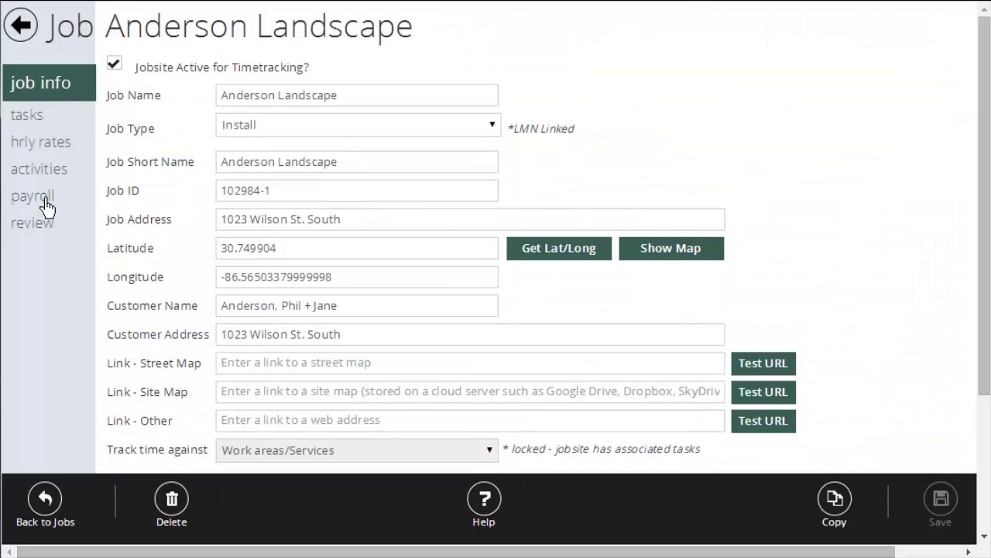
{"action": "left_click", "coordinate": [39, 126]}
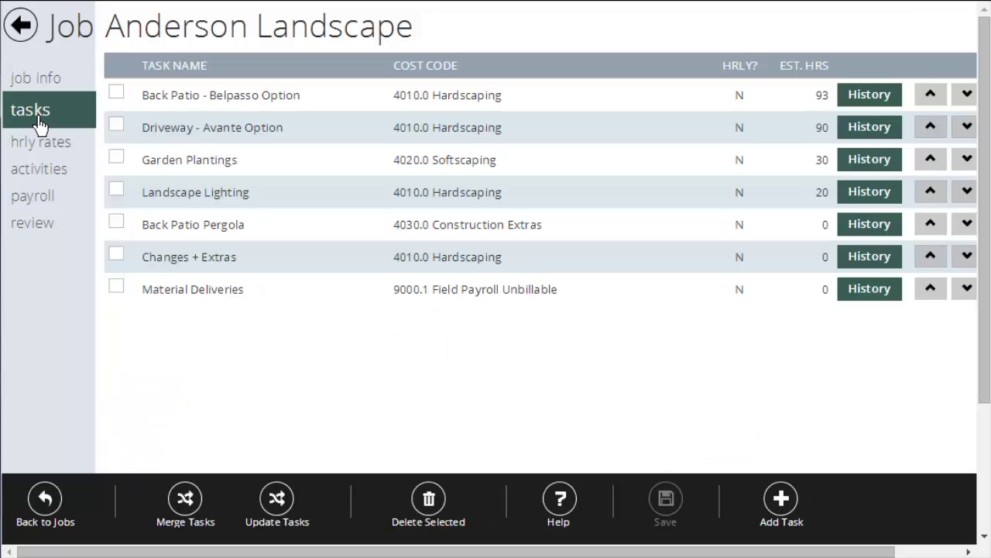
{"action": "left_click", "coordinate": [68, 233]}
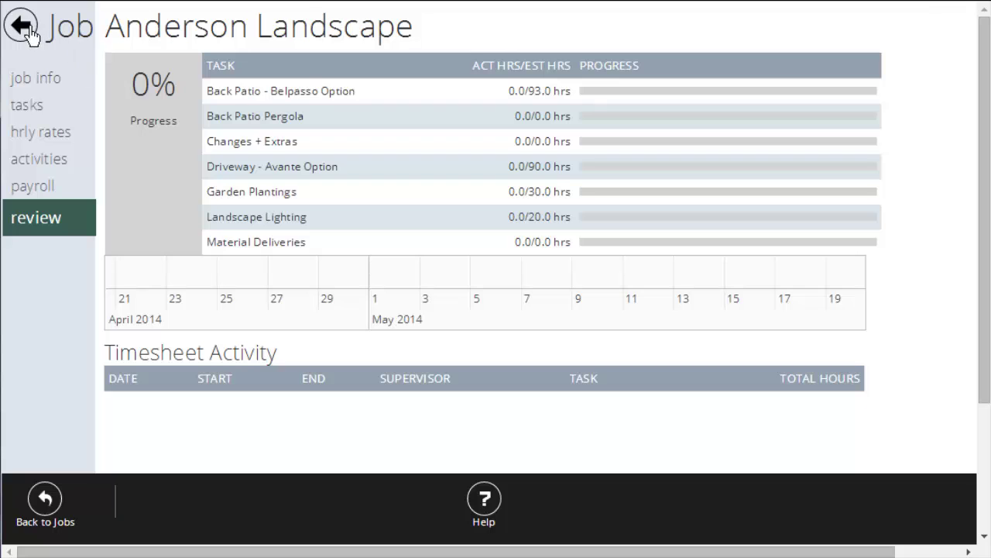
{"action": "left_click", "coordinate": [65, 504]}
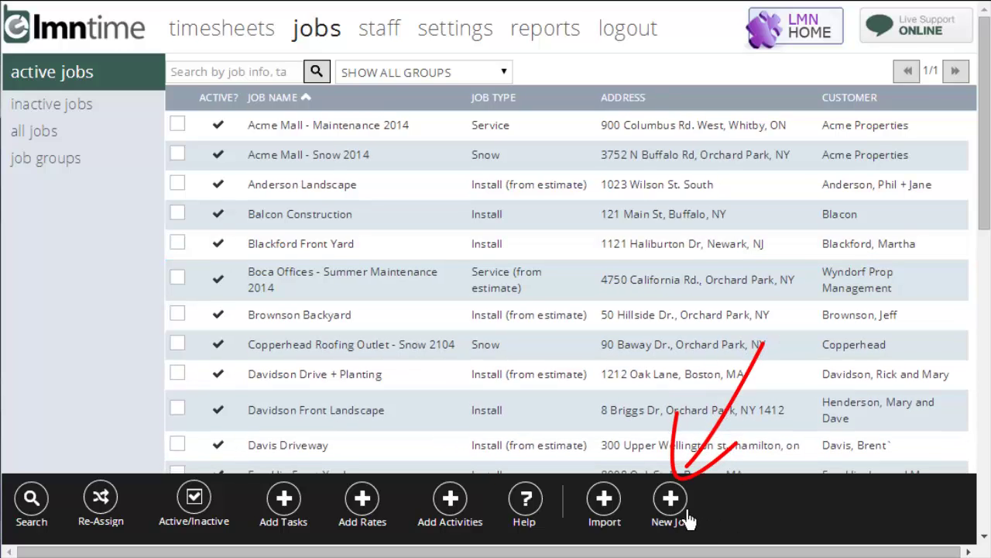
- Add Install job 'Green - Backyard' with its address and customer name, tracking Work areas/Services time
{"action": "left_click", "coordinate": [688, 521]}
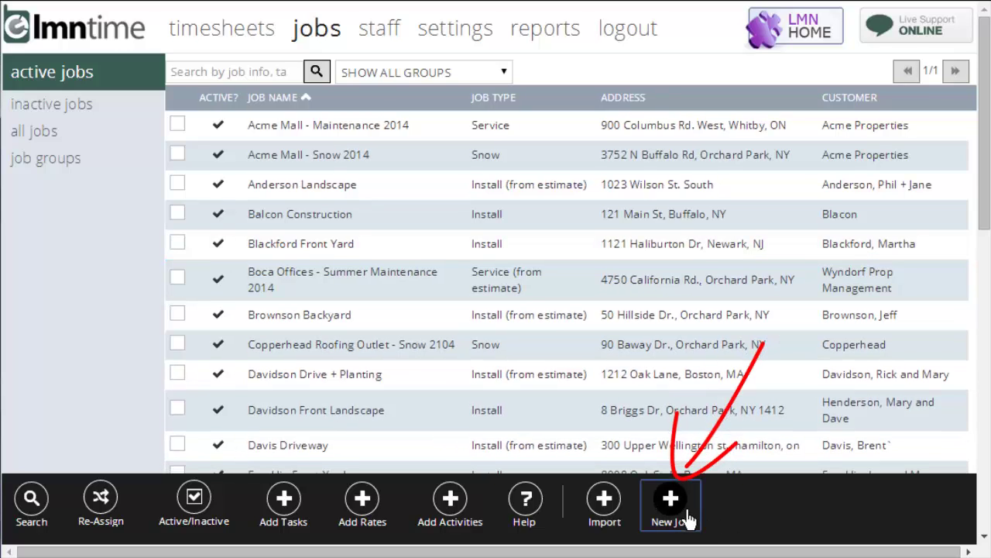
{"action": "left_click", "coordinate": [484, 121]}
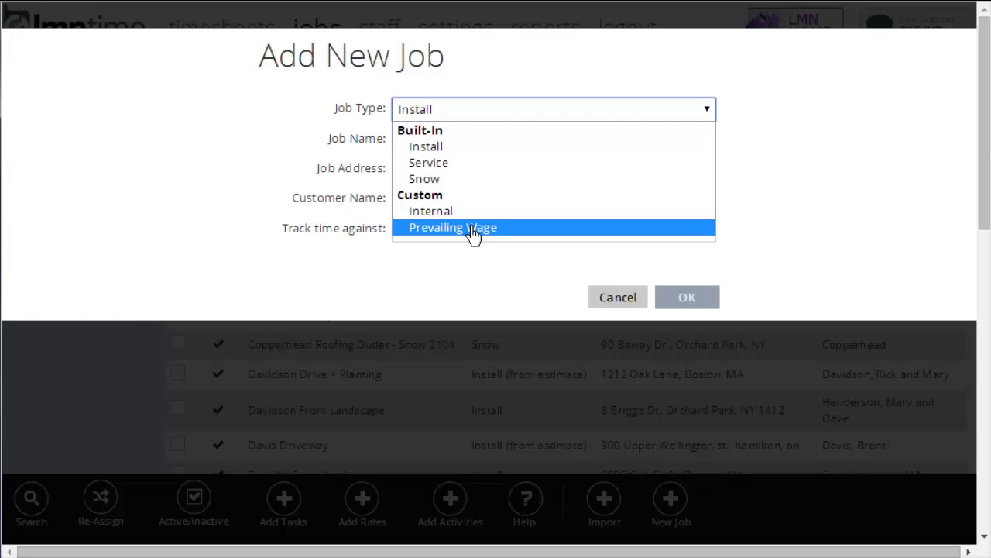
{"action": "left_click", "coordinate": [479, 153]}
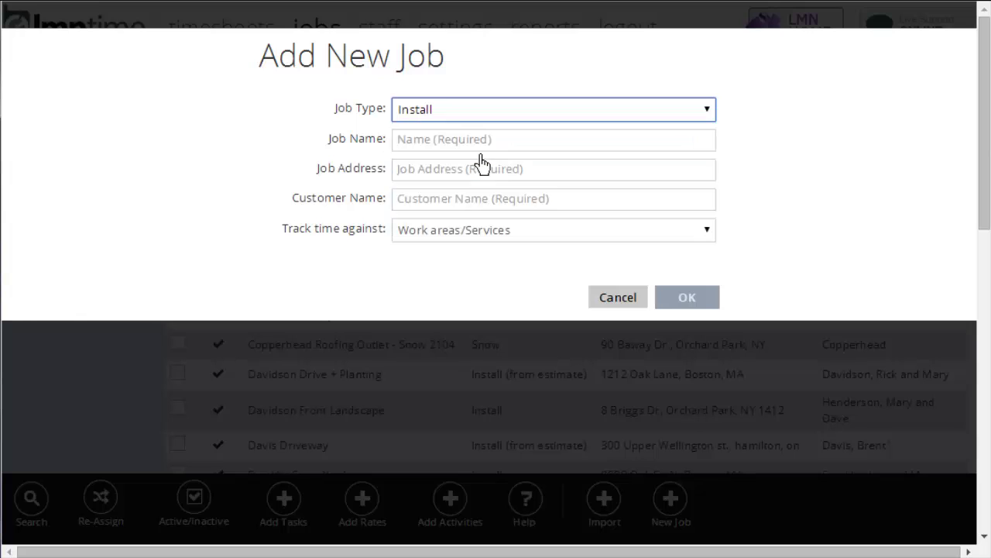
{"action": "left_click", "coordinate": [505, 145]}
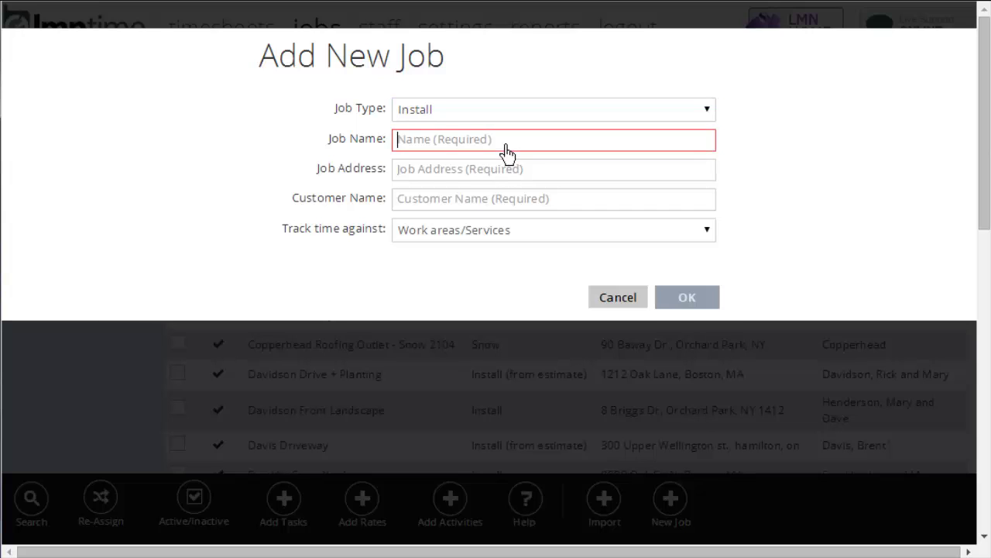
{"action": "type", "text": "Green - Backyard"}
{"action": "key", "text": "Tab"}
{"action": "key", "text": "Tab"}
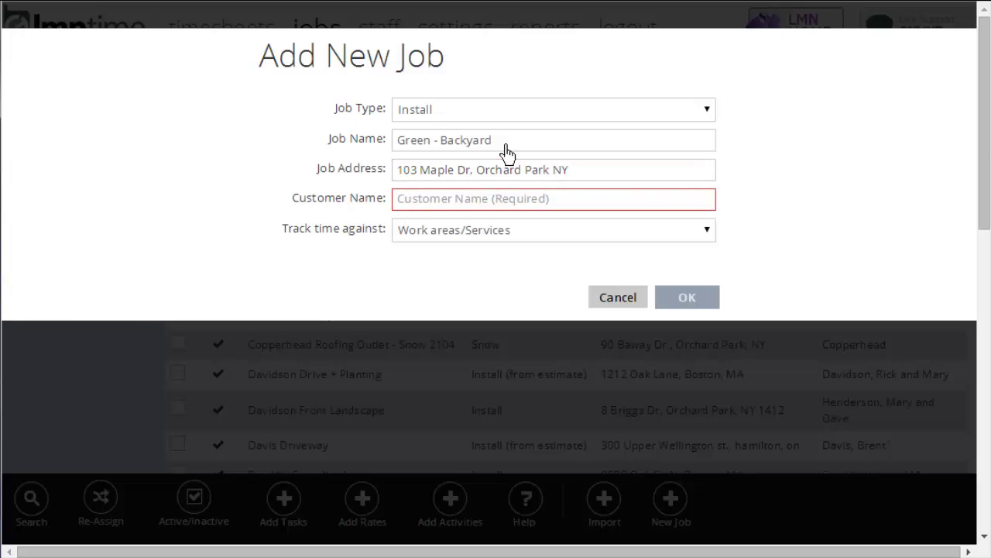
{"action": "left_click", "coordinate": [460, 246]}
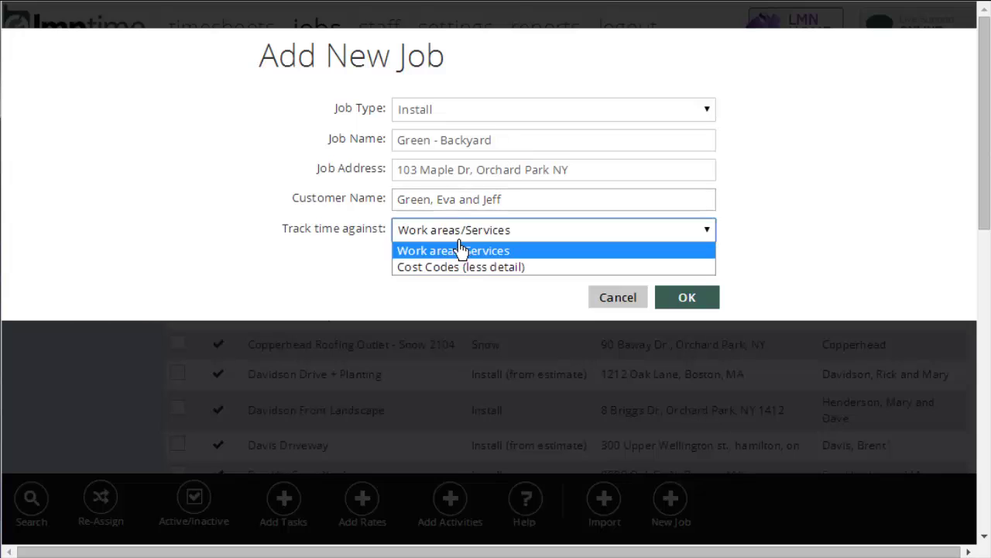
{"action": "left_click", "coordinate": [334, 273]}
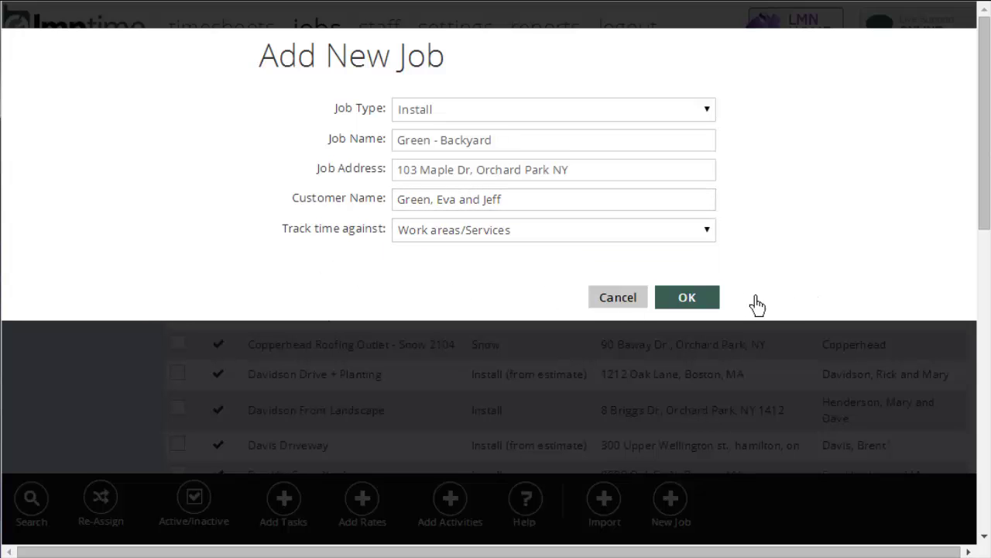
{"action": "left_click", "coordinate": [712, 302]}
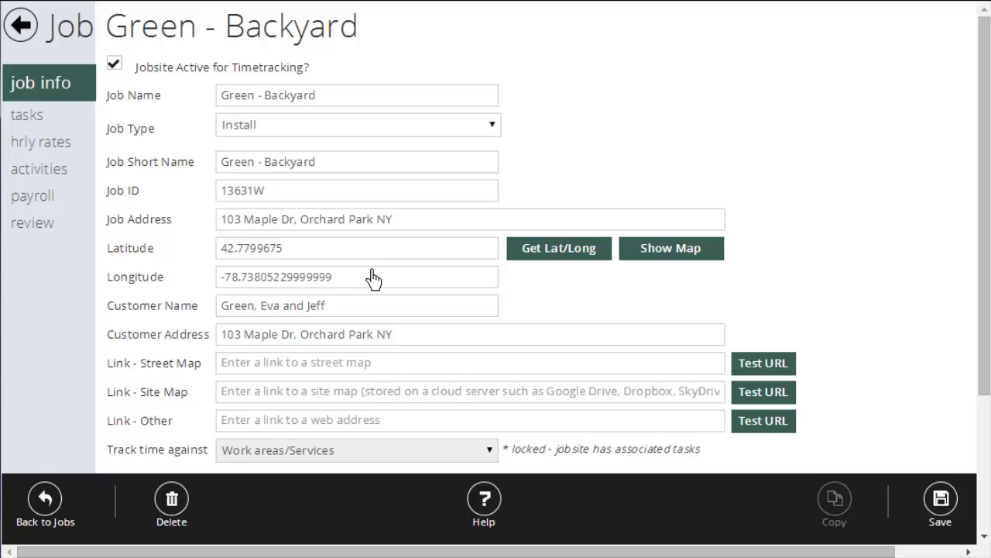
- Scroll through the Green - Backyard job info form and back to the top
{"action": "scroll", "coordinate": [372, 278], "scroll_direction": "down", "scroll_amount": 3}
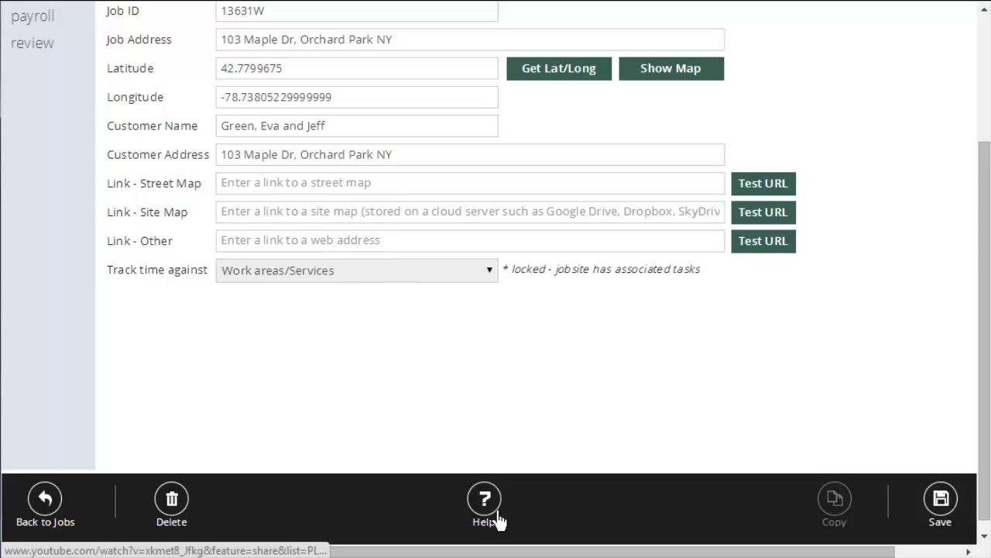
{"action": "scroll", "coordinate": [476, 436], "scroll_direction": "up", "scroll_amount": 3}
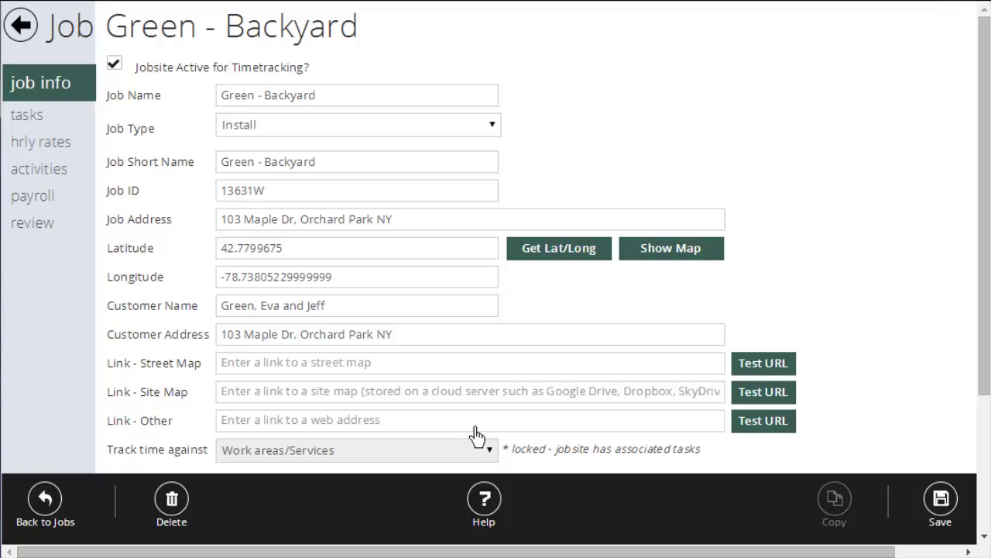
- From the jobs list, search the import page for this year's Standard estimates
{"action": "left_click", "coordinate": [20, 26]}
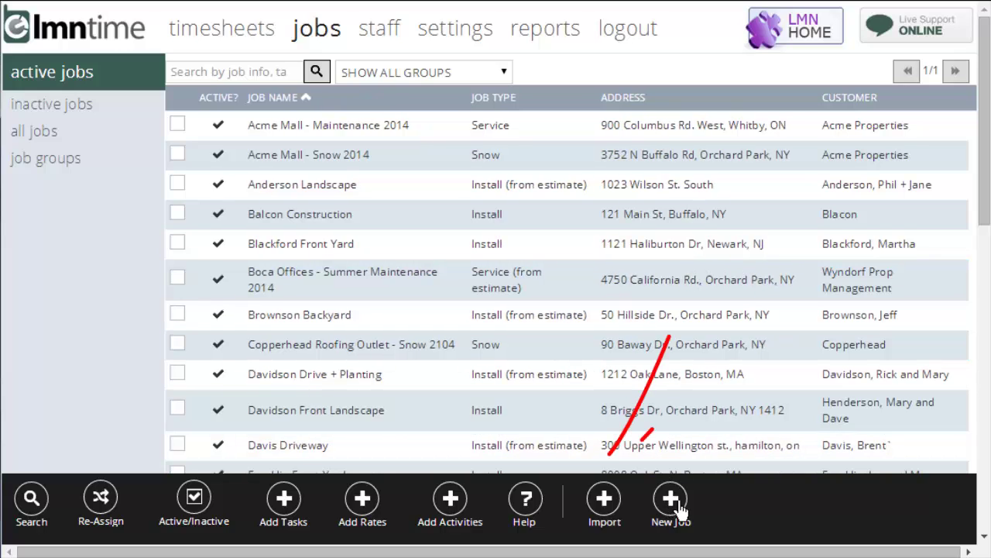
{"action": "left_click", "coordinate": [624, 500]}
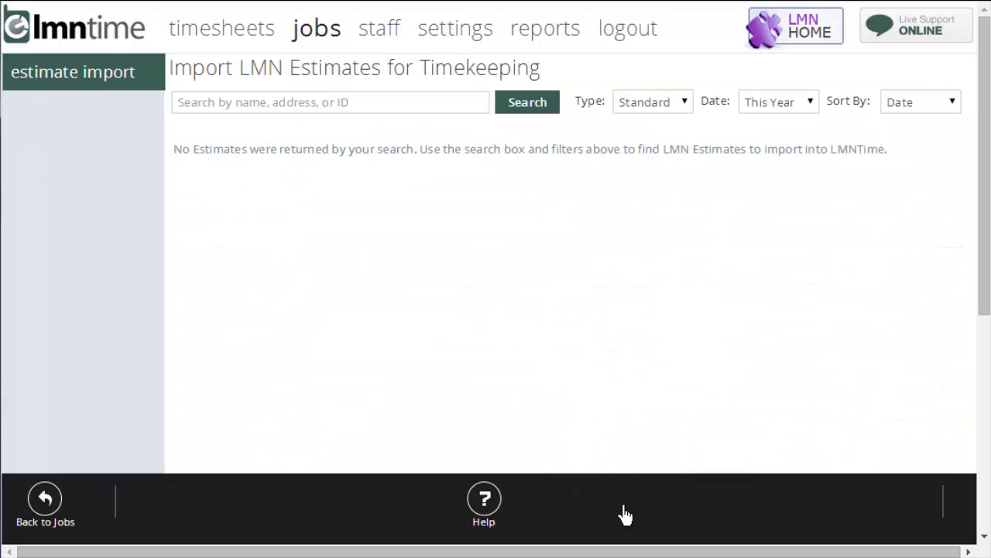
{"action": "left_click", "coordinate": [411, 105]}
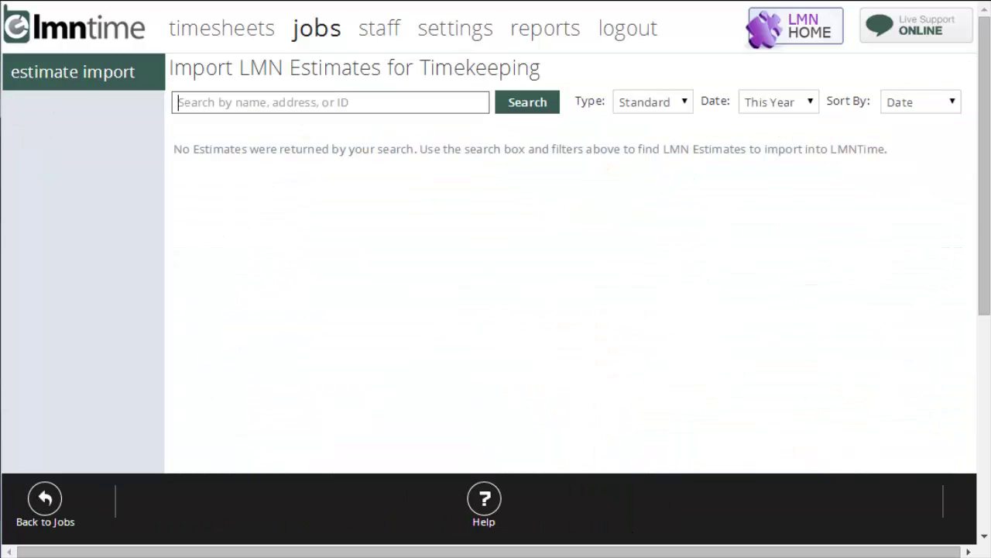
{"action": "left_click", "coordinate": [530, 106]}
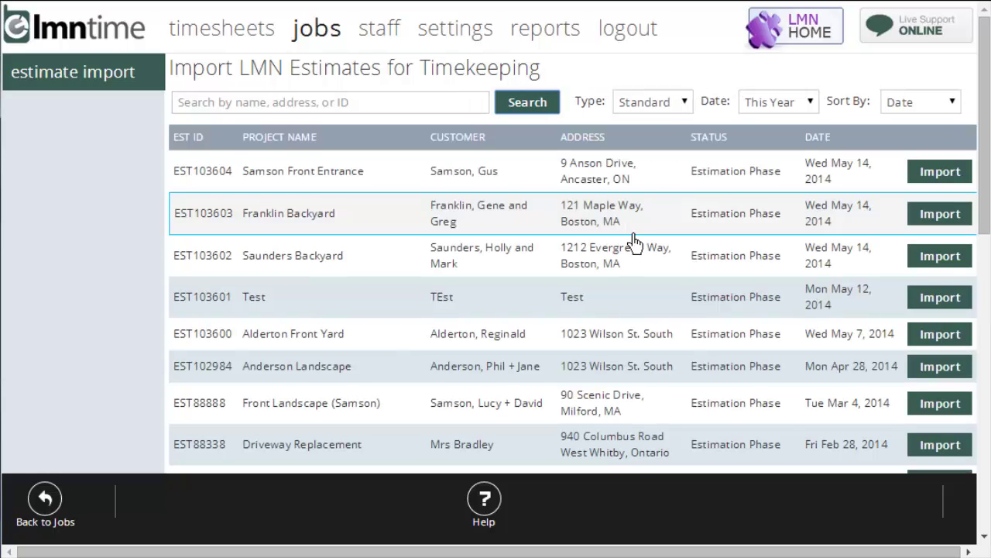
{"action": "left_click", "coordinate": [676, 107]}
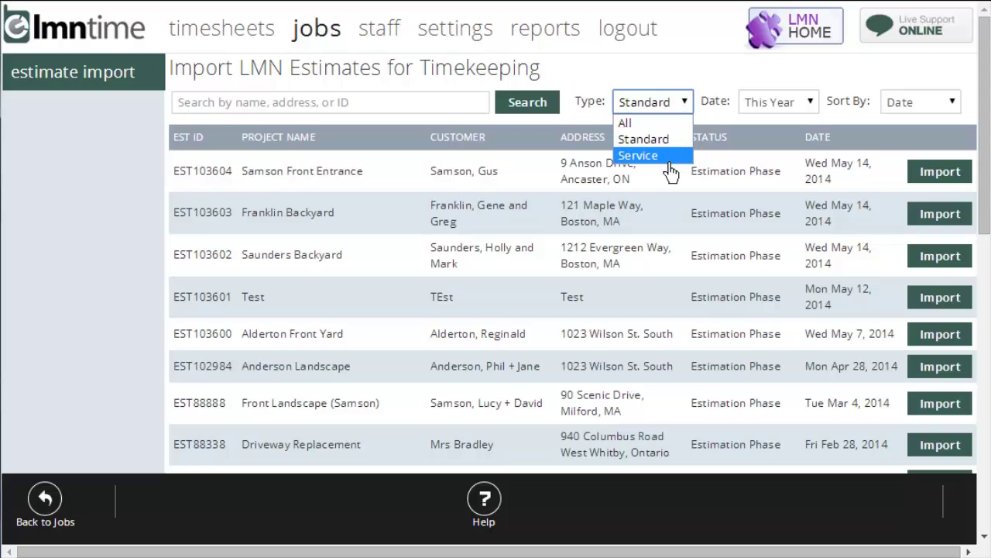
{"action": "left_click", "coordinate": [679, 93]}
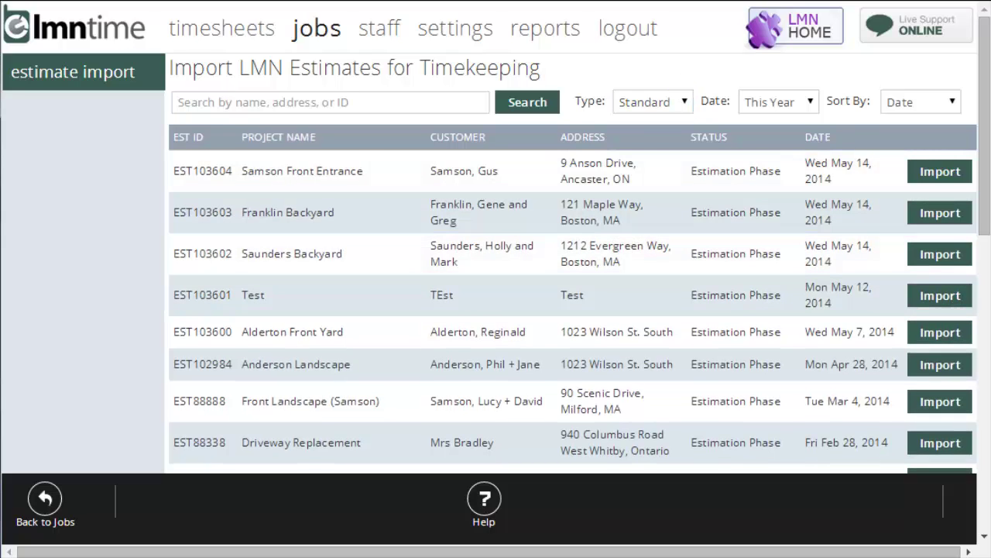
- Import Saunders Backyard without the Back Patio Pergola task, check its tasks, and return to the jobs list
{"action": "left_click", "coordinate": [970, 265]}
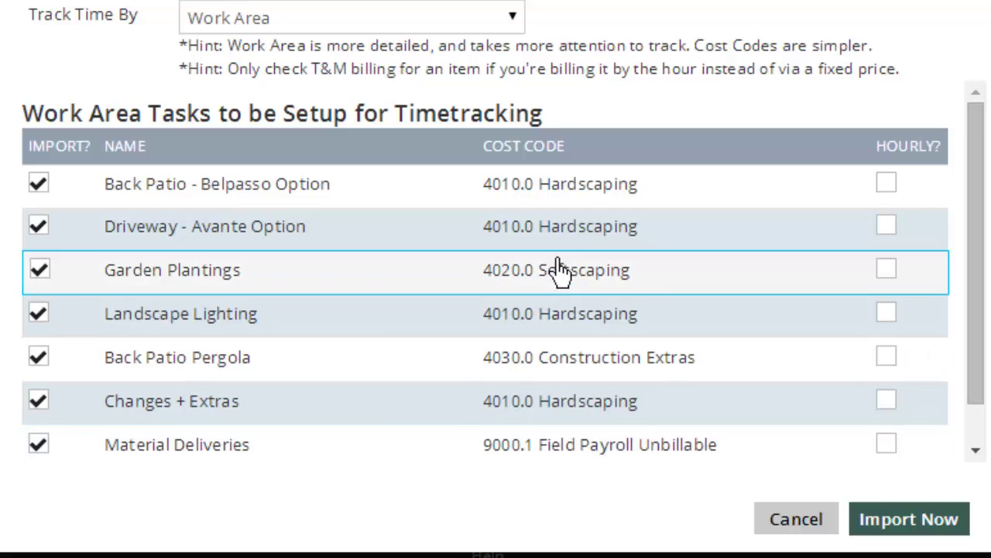
{"action": "left_click", "coordinate": [966, 533]}
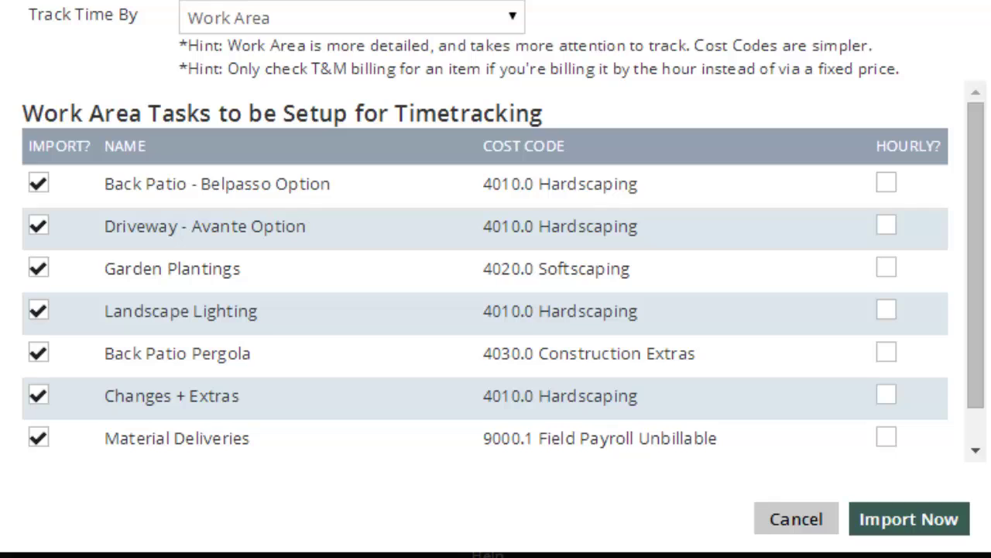
{"action": "left_click", "coordinate": [40, 355]}
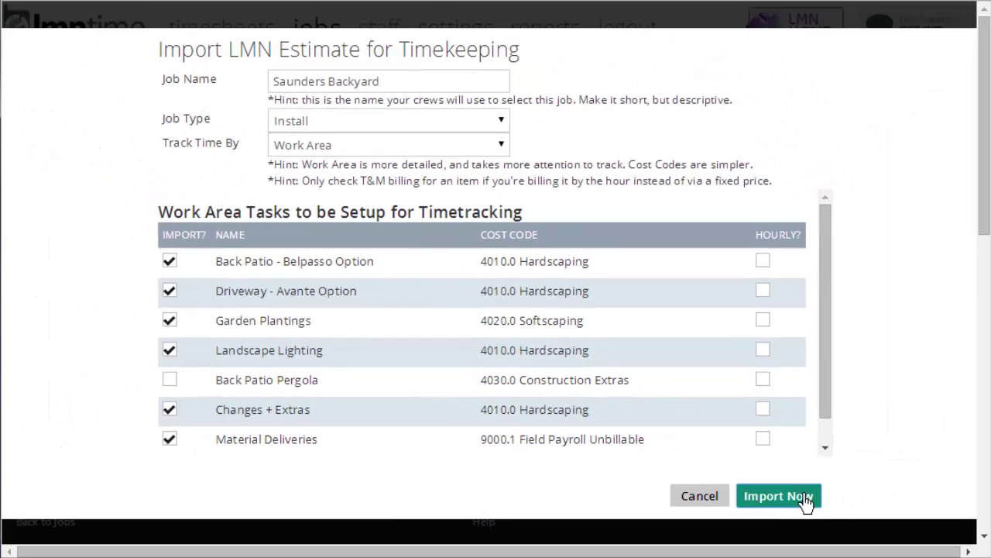
{"action": "left_click", "coordinate": [909, 519]}
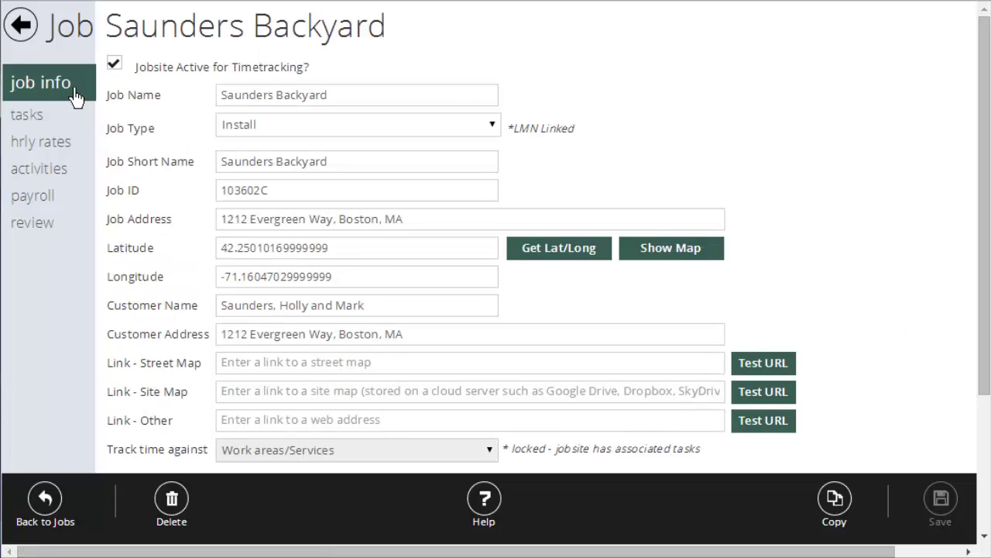
{"action": "left_click", "coordinate": [28, 116]}
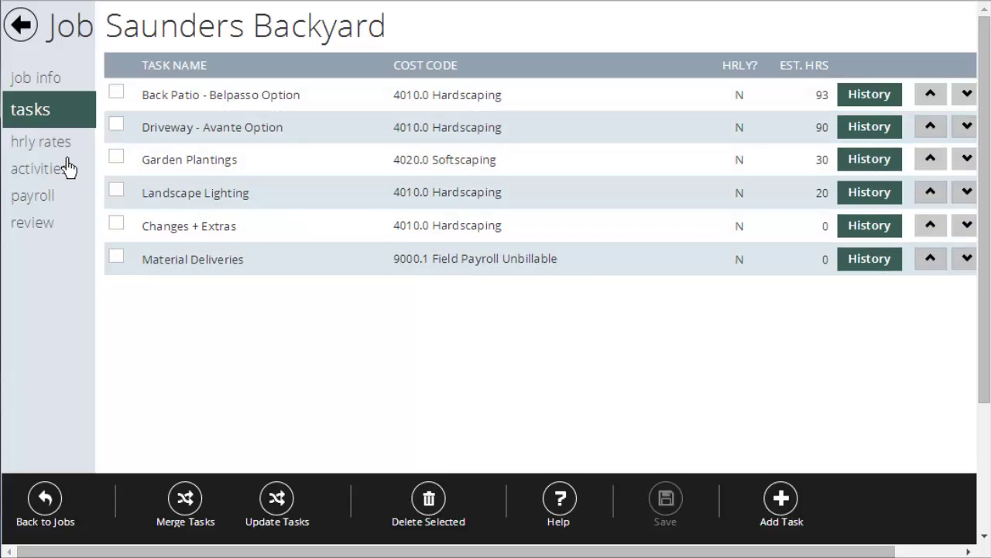
{"action": "left_click", "coordinate": [21, 25]}
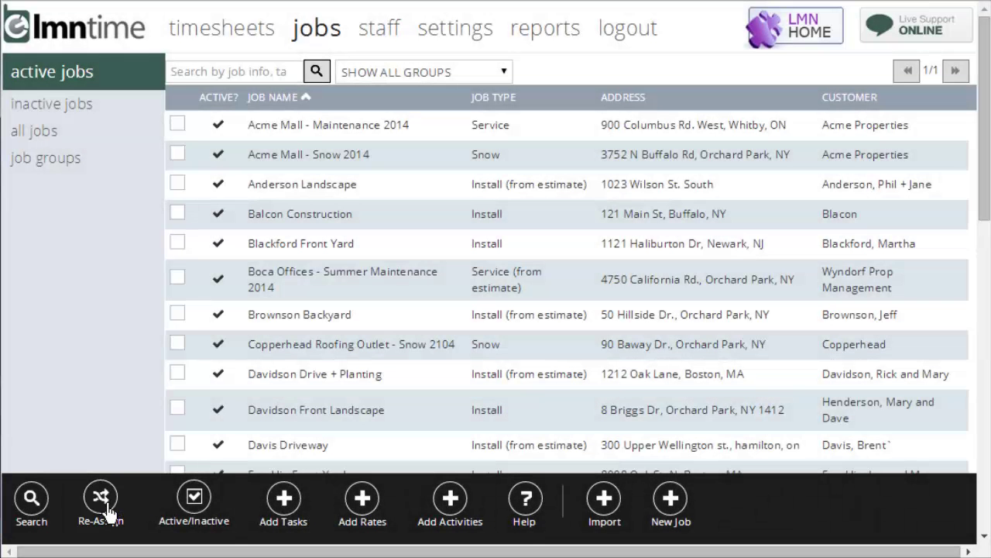
{"action": "left_click", "coordinate": [107, 511]}
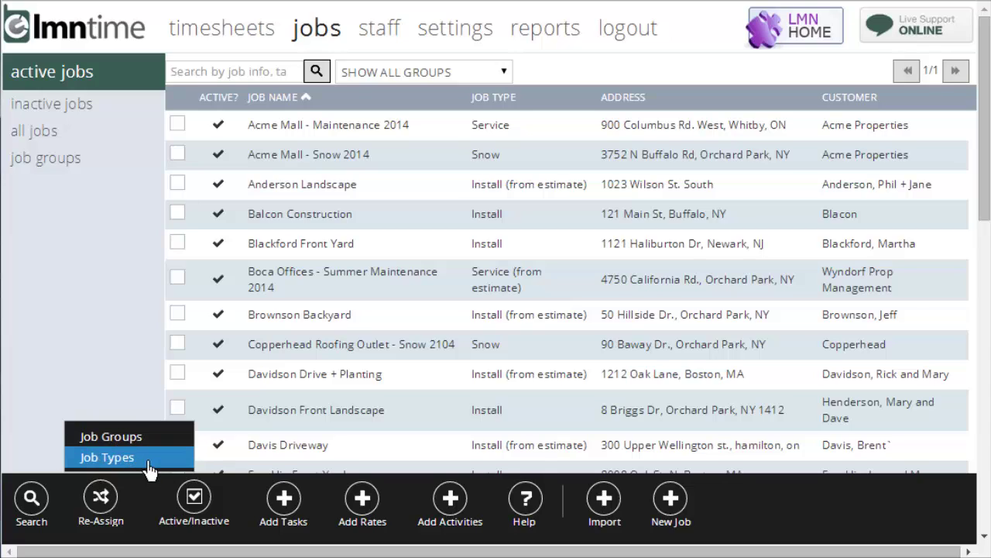
{"action": "left_click", "coordinate": [132, 387]}
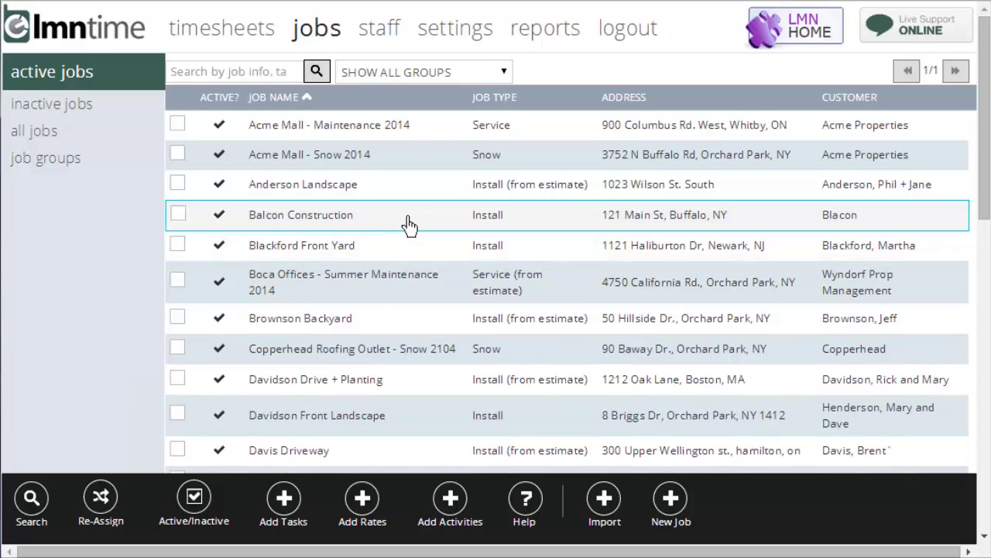
{"action": "left_click", "coordinate": [179, 246]}
{"action": "left_click", "coordinate": [109, 511]}
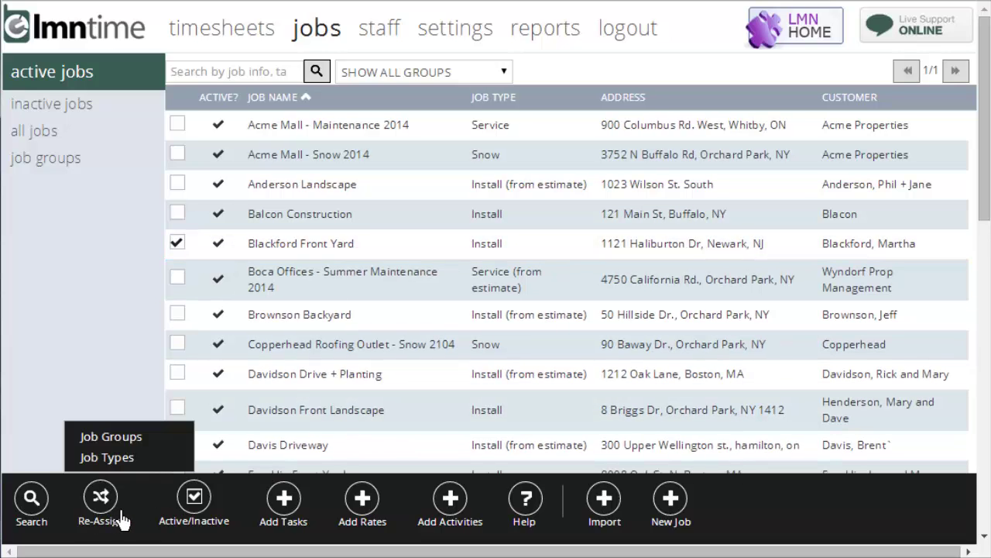
{"action": "left_click", "coordinate": [147, 466]}
{"action": "left_click", "coordinate": [516, 117]}
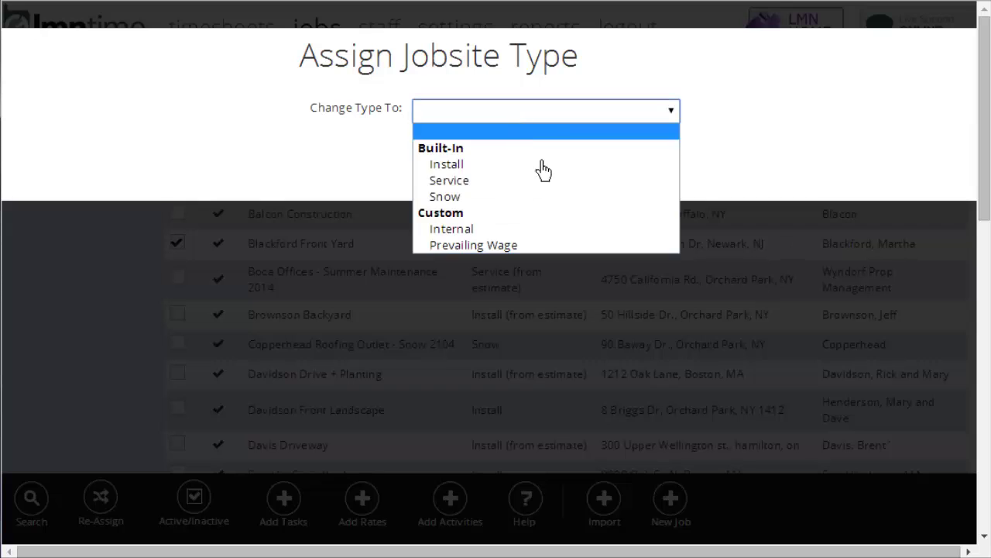
{"action": "left_click", "coordinate": [511, 180]}
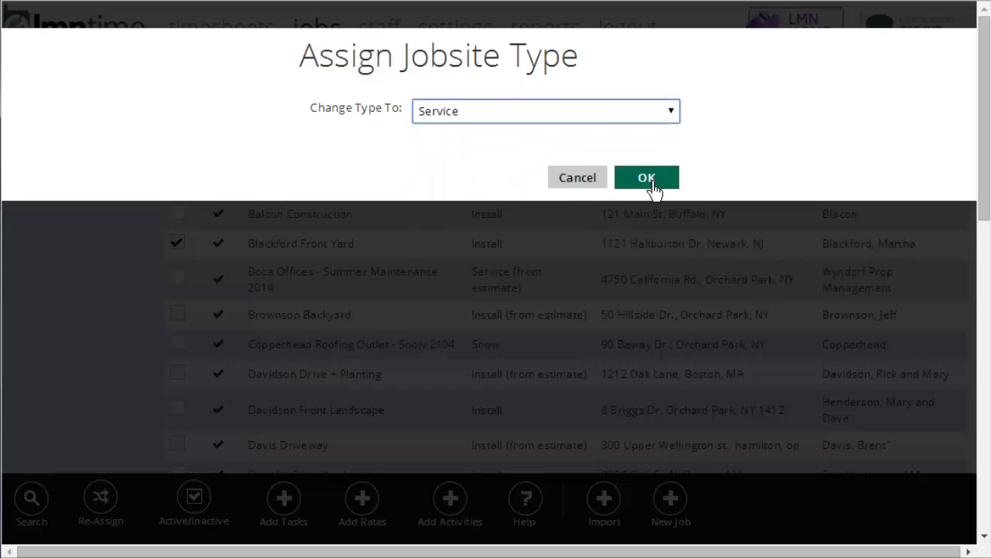
{"action": "left_click", "coordinate": [578, 187]}
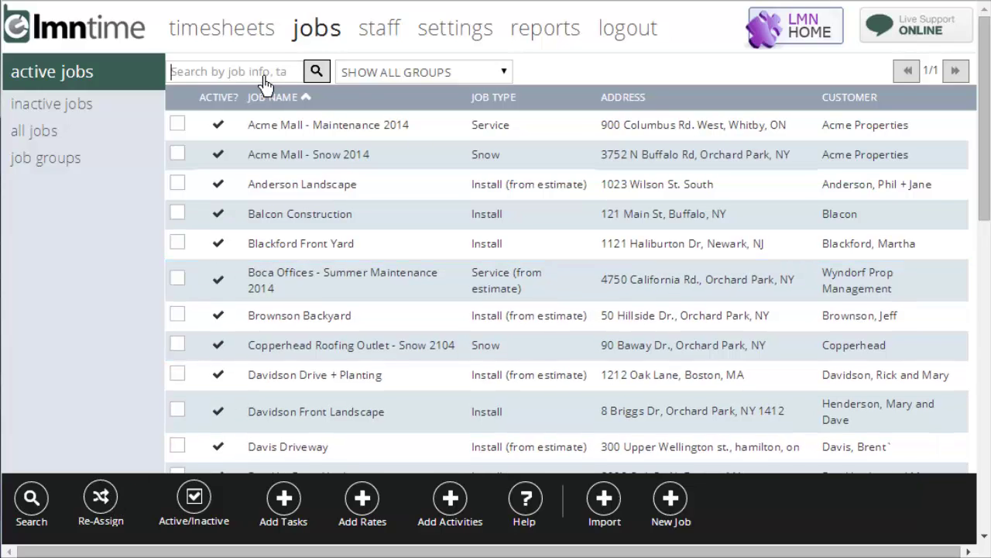
- Filter the jobs for 'snow' and select all five Snow 2014 jobs
{"action": "type", "text": "snow"}
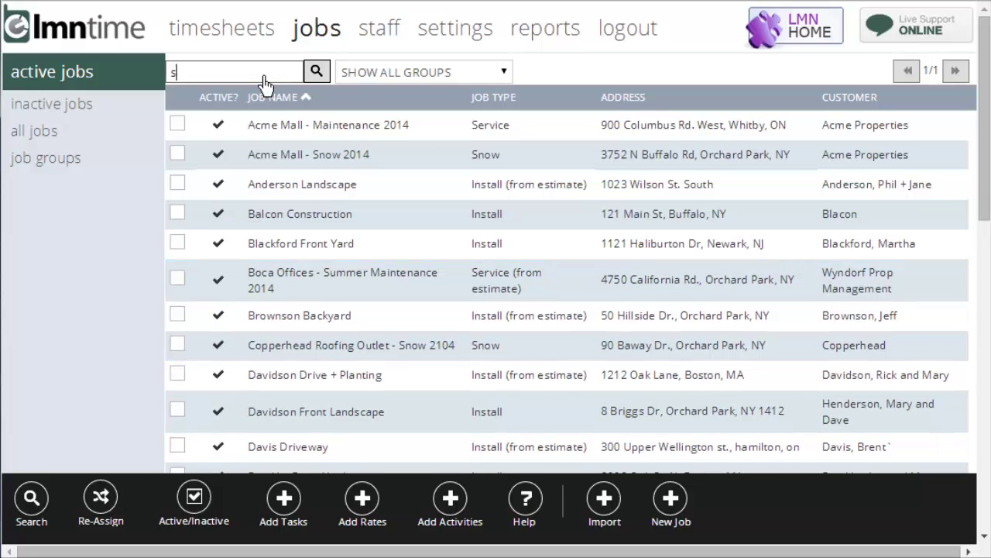
{"action": "left_click", "coordinate": [317, 71]}
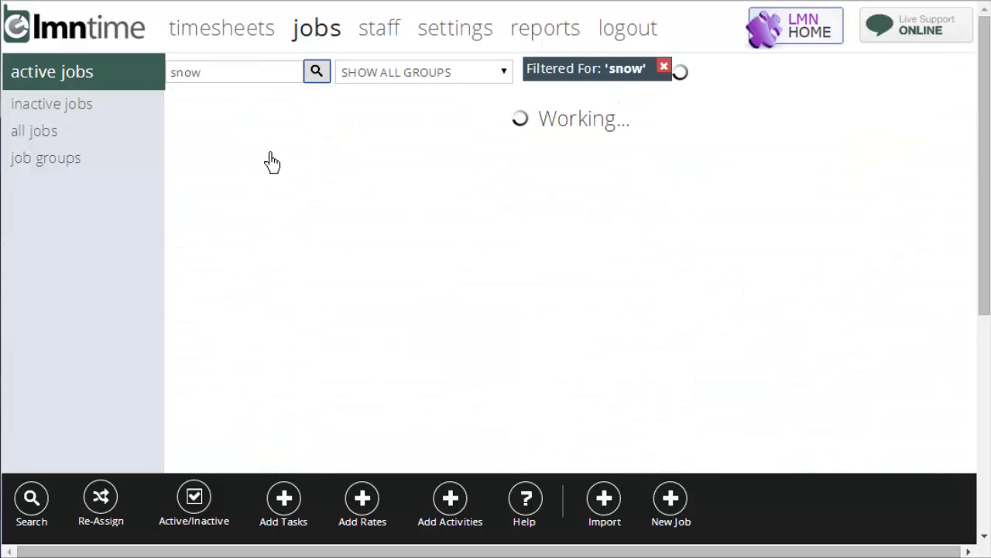
{"action": "left_click", "coordinate": [195, 137]}
{"action": "left_click", "coordinate": [195, 159]}
{"action": "left_click", "coordinate": [194, 194]}
{"action": "left_click", "coordinate": [193, 225]}
{"action": "left_click", "coordinate": [196, 254]}
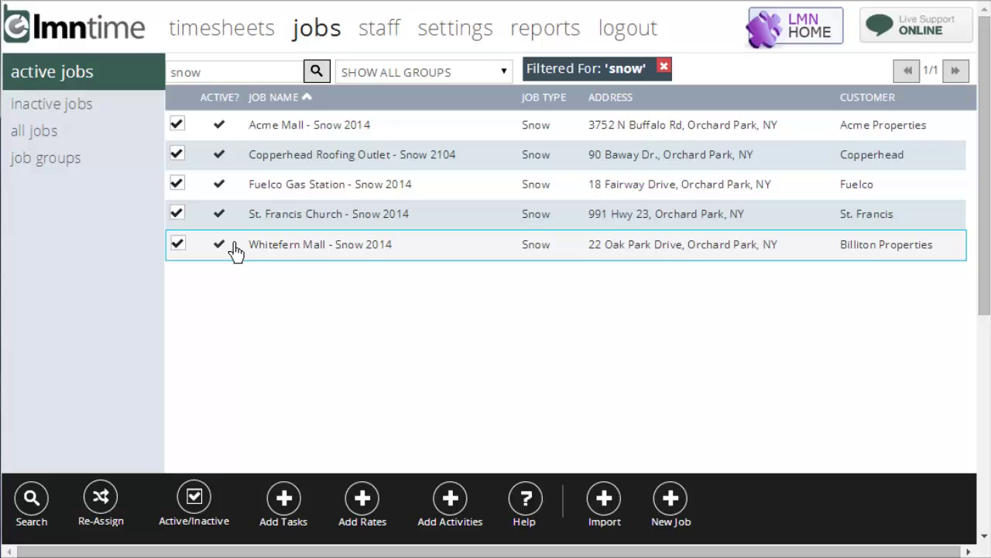
- Reassign the selected jobs to the Snow Jobs group, then clear the snow filter
{"action": "left_click", "coordinate": [112, 499]}
{"action": "left_click", "coordinate": [156, 447]}
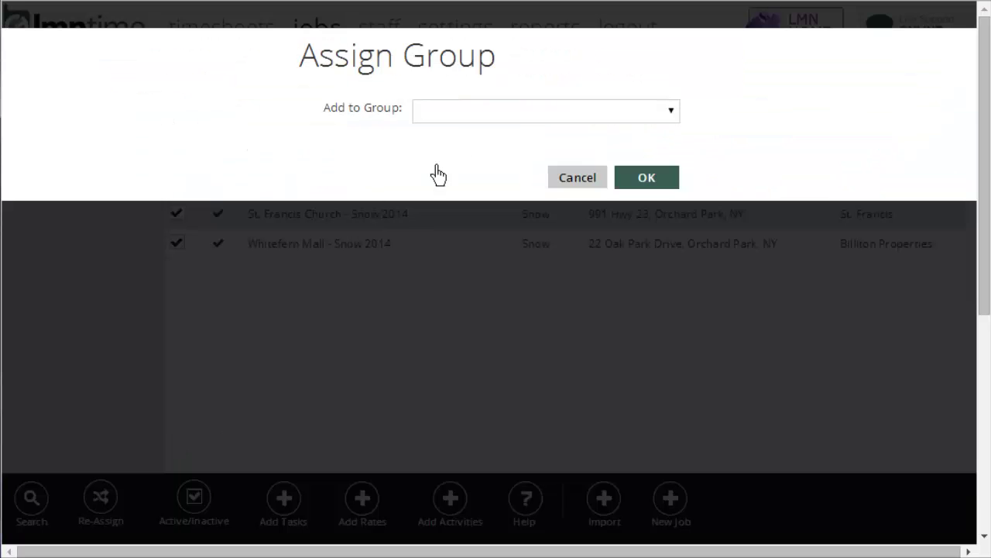
{"action": "left_click", "coordinate": [459, 115]}
{"action": "left_click", "coordinate": [464, 277]}
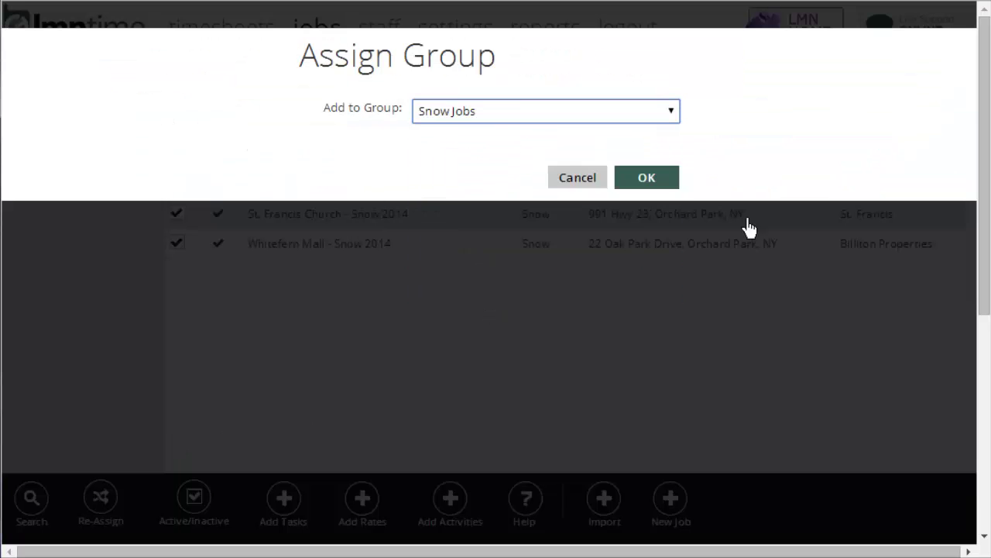
{"action": "left_click", "coordinate": [647, 179]}
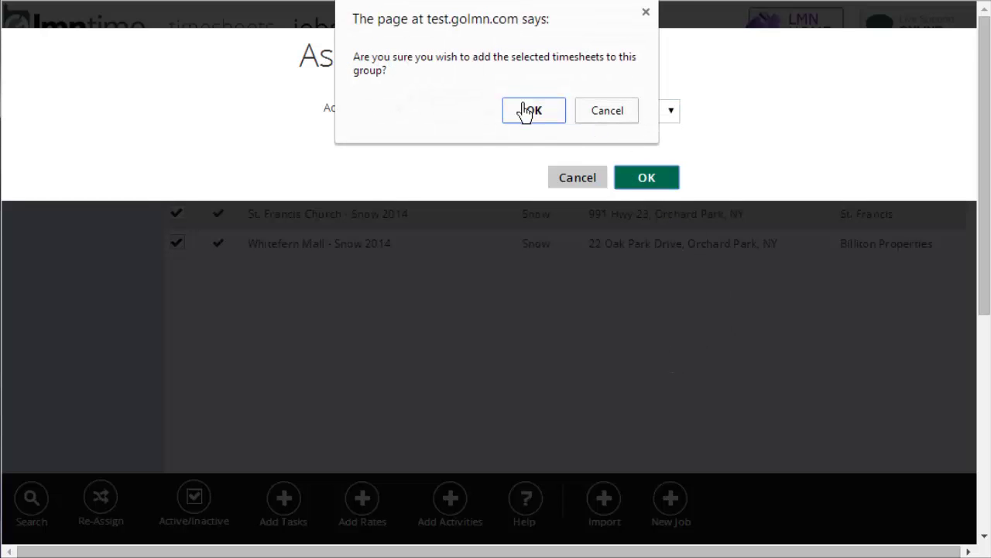
{"action": "left_click", "coordinate": [526, 110]}
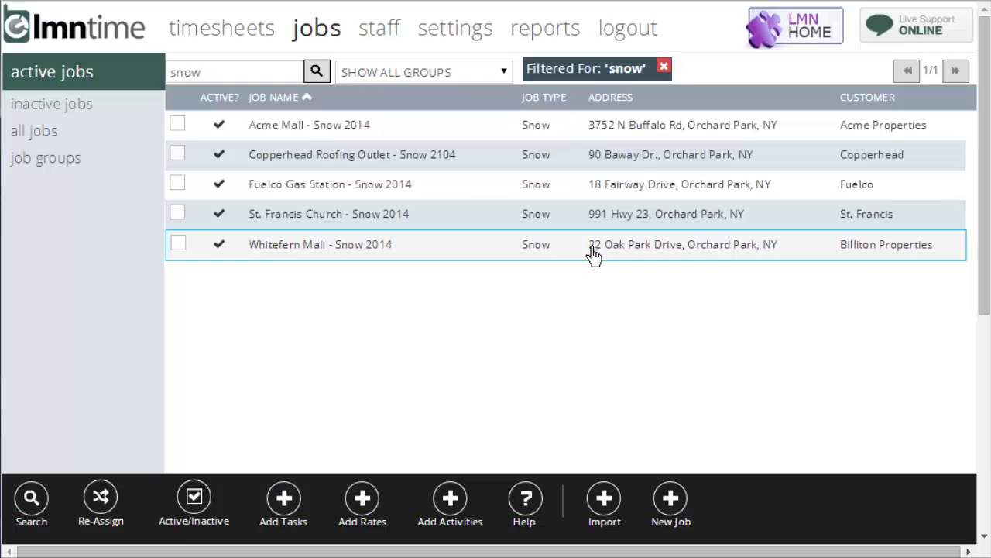
{"action": "left_click", "coordinate": [664, 68]}
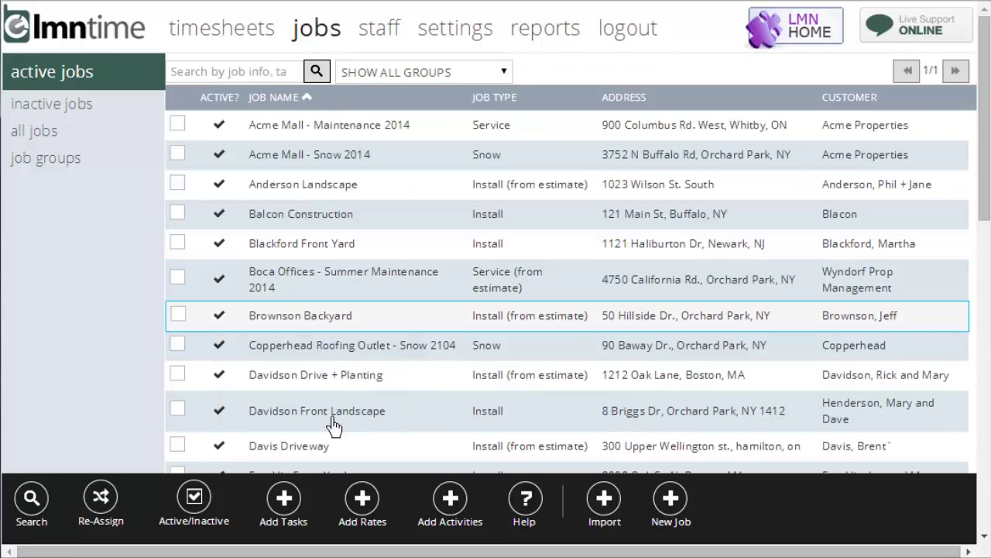
{"action": "left_click", "coordinate": [211, 508]}
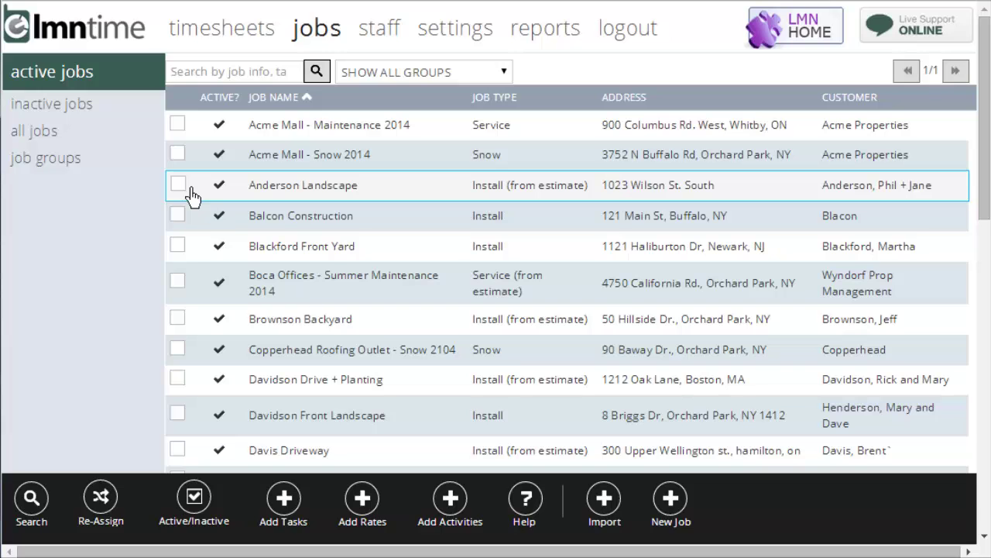
{"action": "left_click", "coordinate": [178, 186]}
{"action": "left_click", "coordinate": [195, 499]}
{"action": "left_click", "coordinate": [241, 459]}
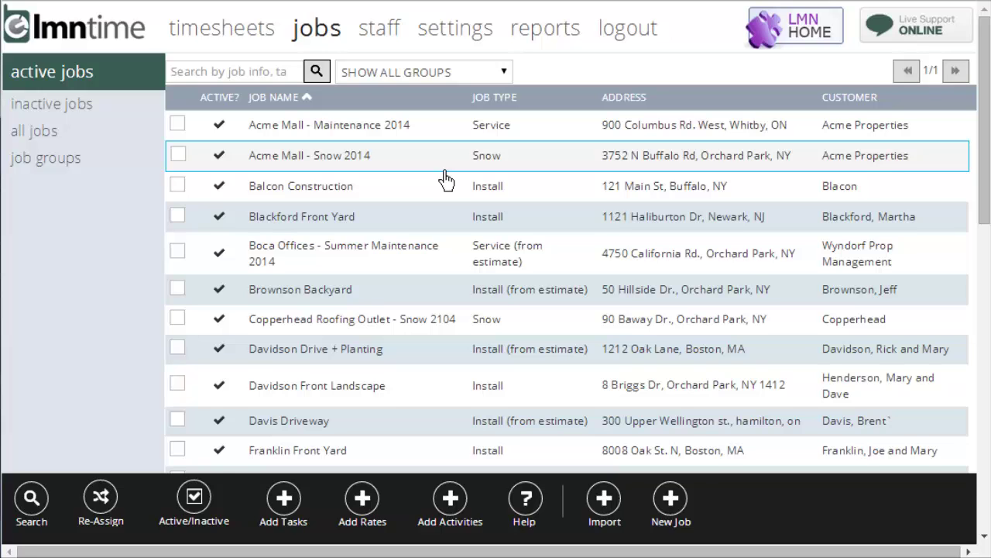
{"action": "left_click", "coordinate": [85, 106]}
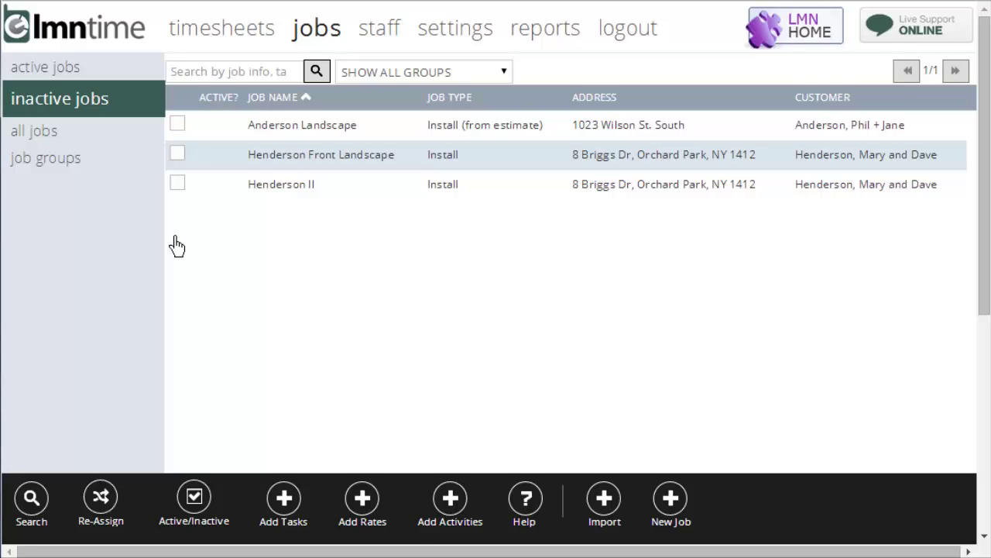
{"action": "left_click", "coordinate": [191, 132]}
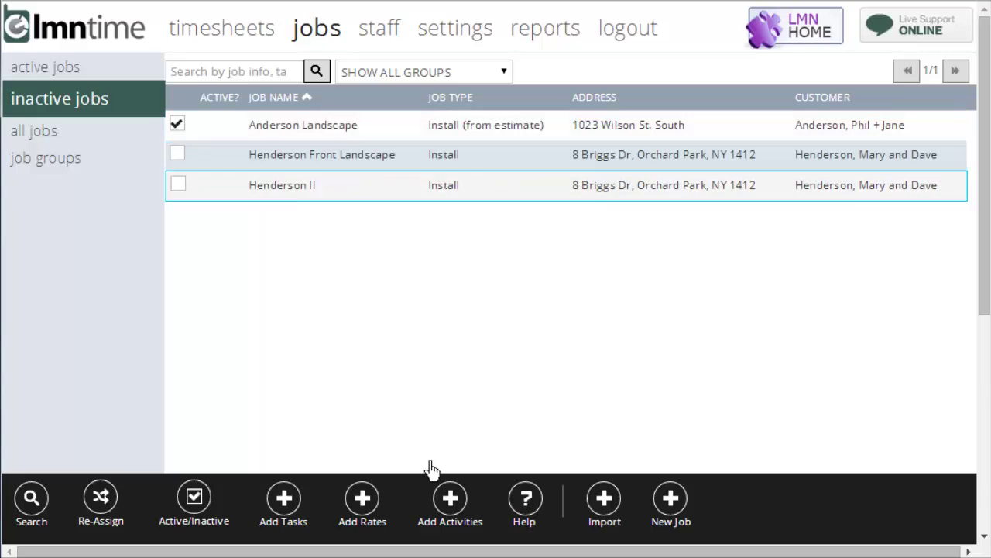
{"action": "left_click", "coordinate": [213, 500]}
{"action": "left_click", "coordinate": [195, 437]}
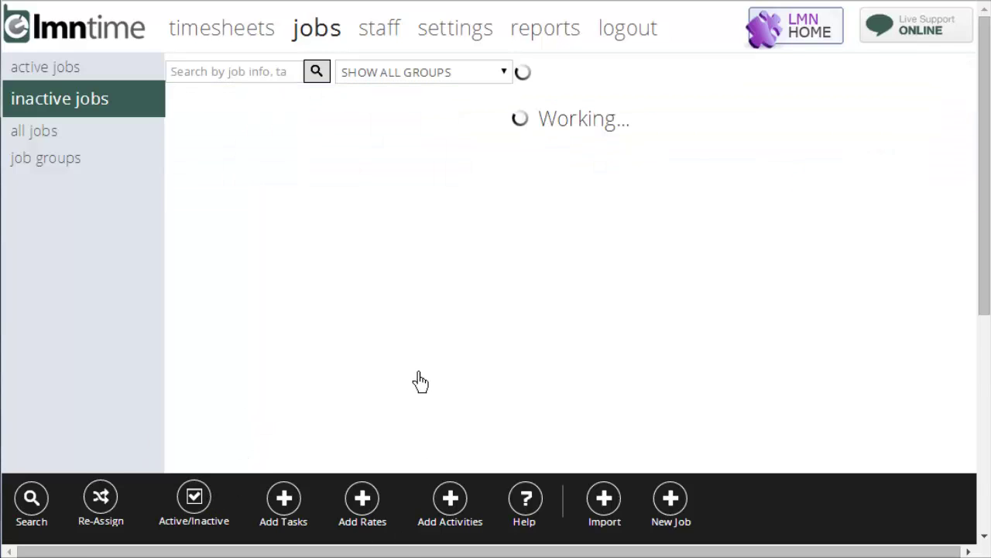
{"action": "left_click", "coordinate": [60, 76]}
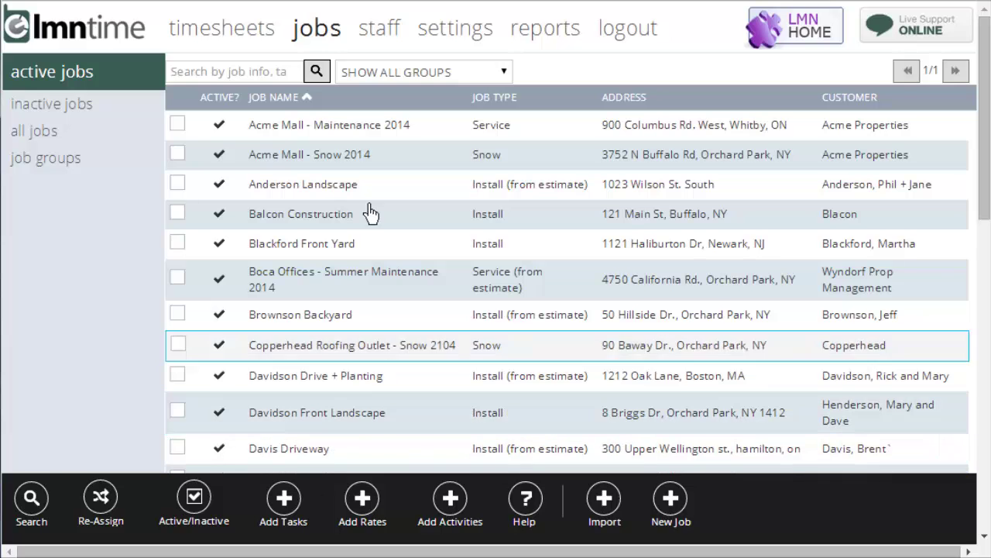
- Search the jobs for 'snow' and select all five snow jobs
{"action": "left_click", "coordinate": [256, 77]}
{"action": "type", "text": "snow"}
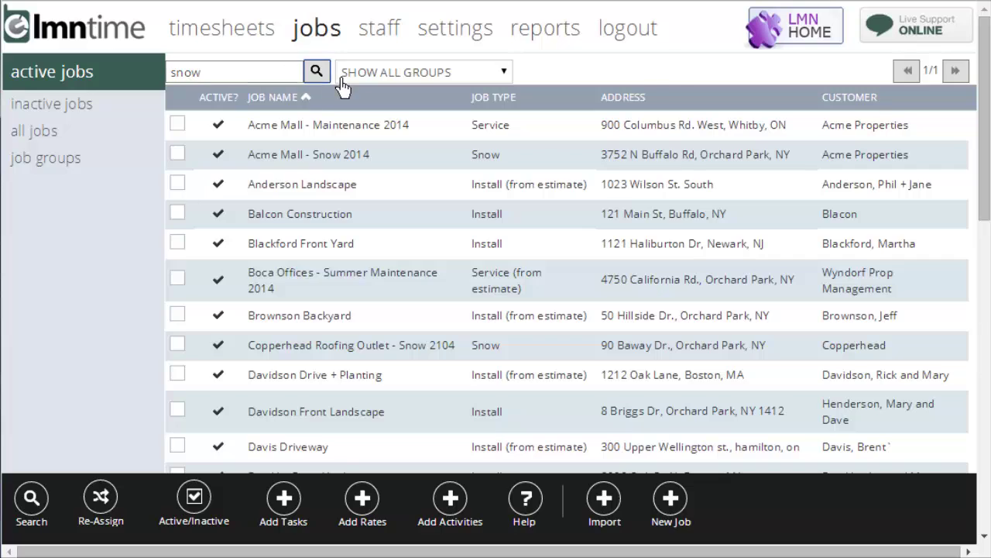
{"action": "left_click", "coordinate": [319, 72]}
{"action": "left_click", "coordinate": [178, 124]}
{"action": "left_click", "coordinate": [177, 155]}
{"action": "left_click", "coordinate": [178, 184]}
{"action": "left_click", "coordinate": [177, 215]}
{"action": "left_click", "coordinate": [177, 244]}
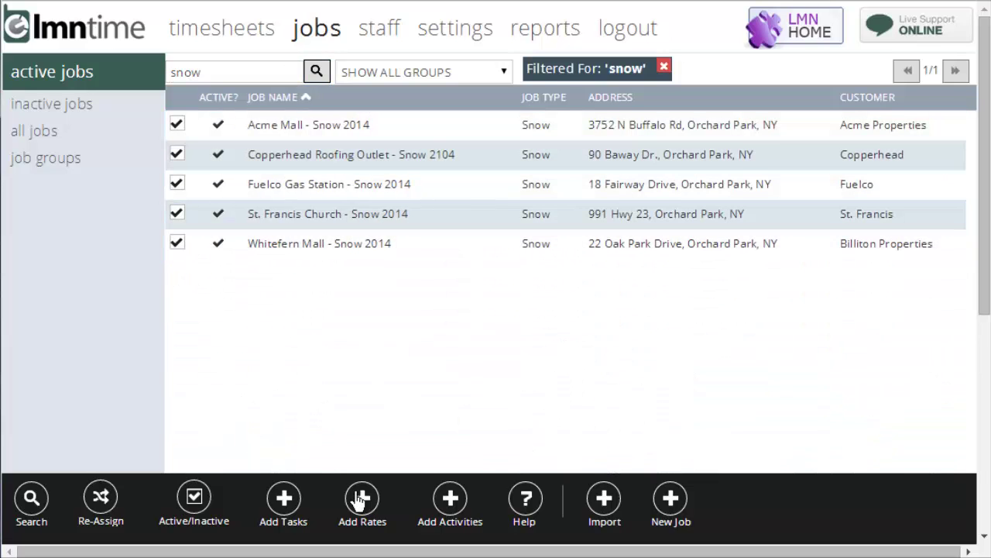
- Draft task 'Relocate Snow Piles' with cost code 4200.0 Snow + Ice, then cancel without adding
{"action": "left_click", "coordinate": [283, 498]}
{"action": "left_click", "coordinate": [555, 108]}
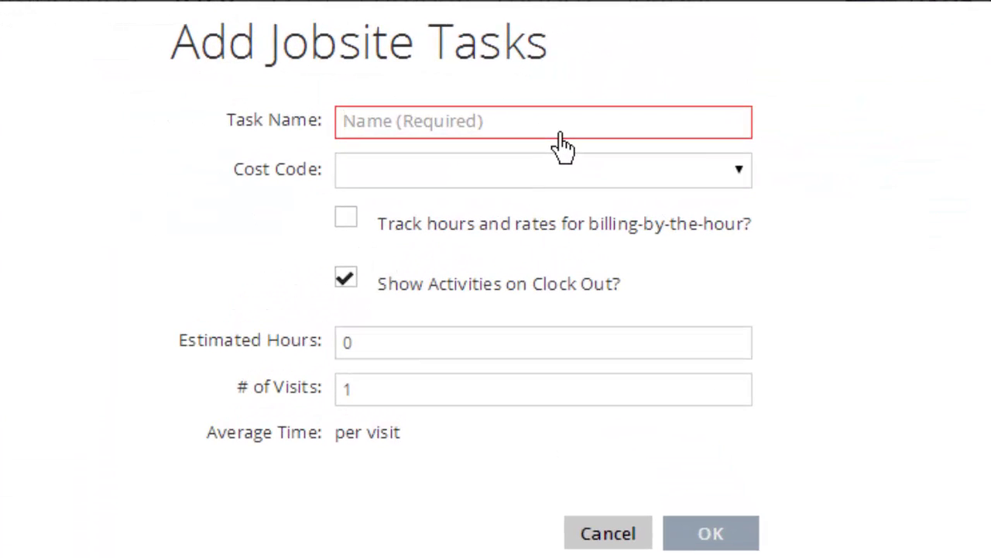
{"action": "type", "text": "Relocate "}
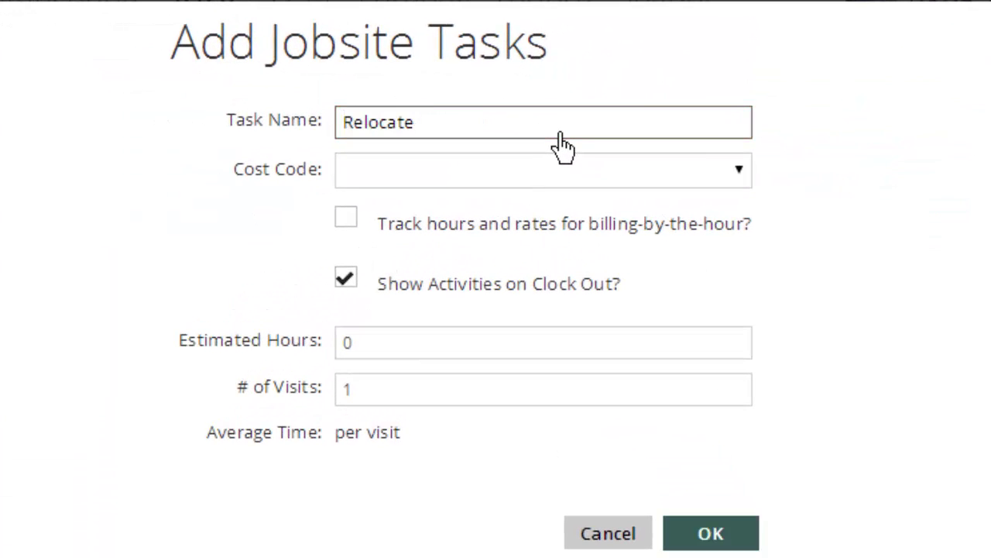
{"action": "type", "text": "Snow Piles"}
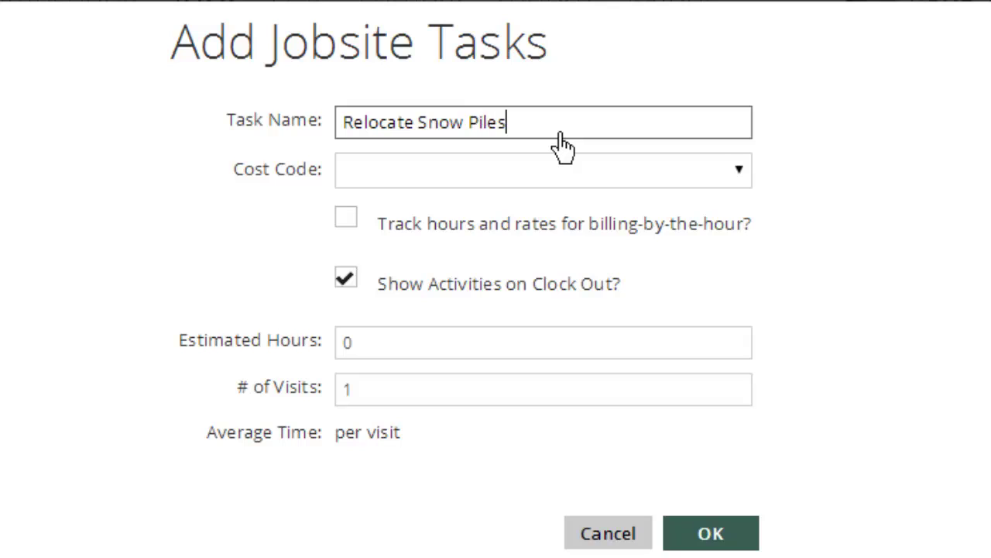
{"action": "left_click", "coordinate": [524, 175]}
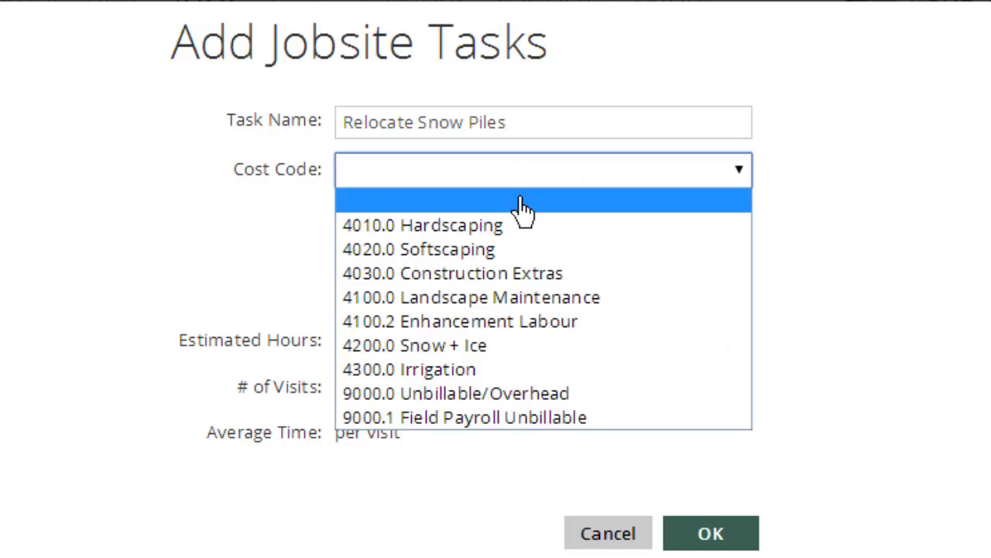
{"action": "left_click", "coordinate": [493, 348]}
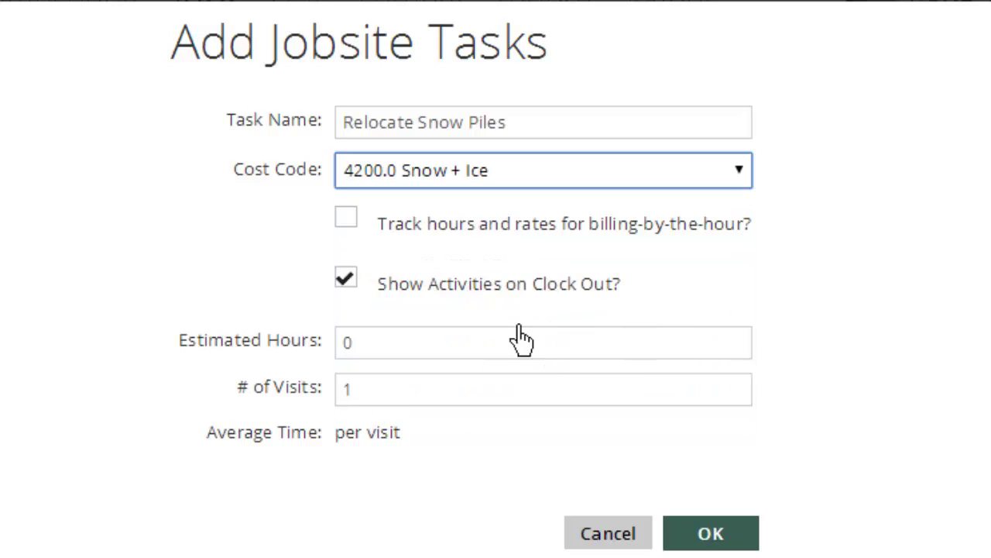
{"action": "left_click", "coordinate": [350, 219]}
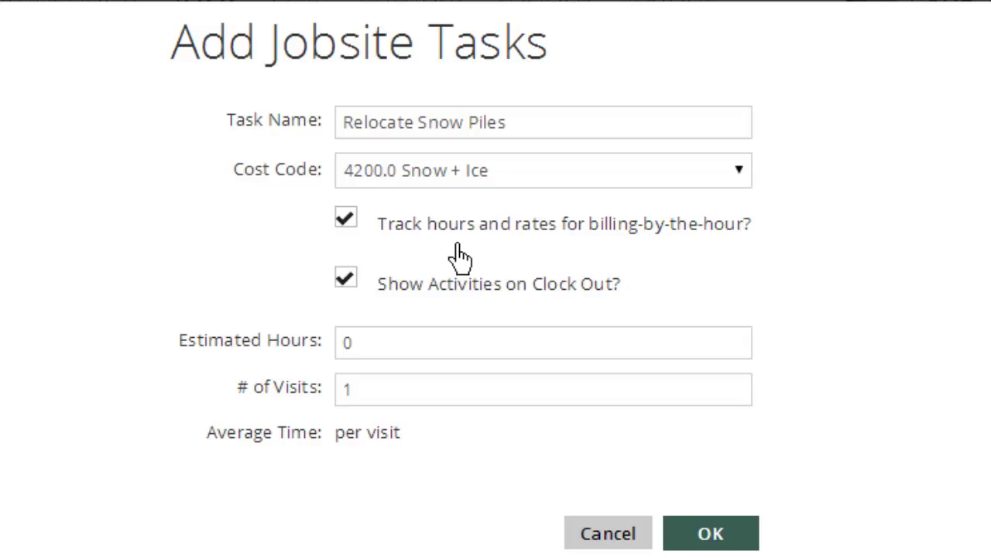
{"action": "left_click", "coordinate": [366, 227]}
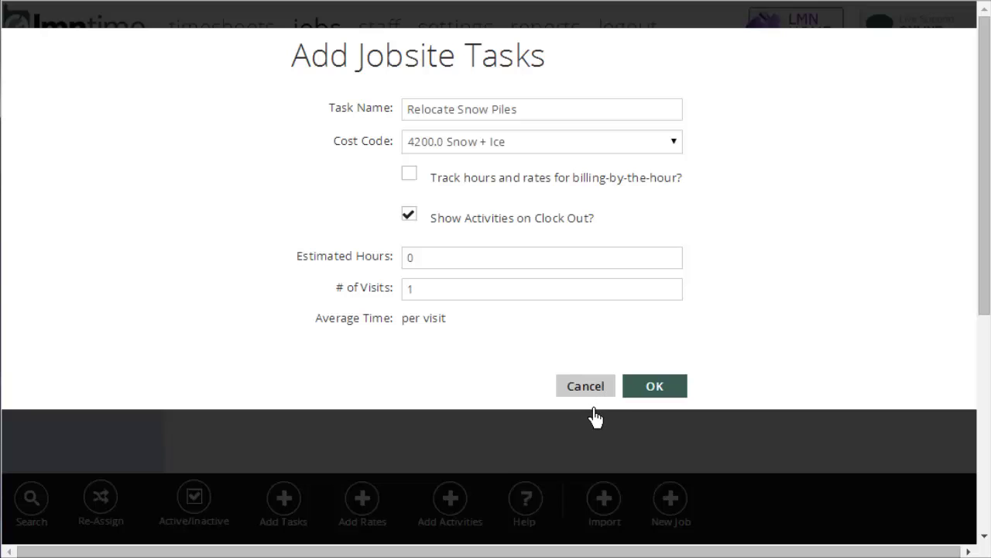
{"action": "left_click", "coordinate": [597, 392]}
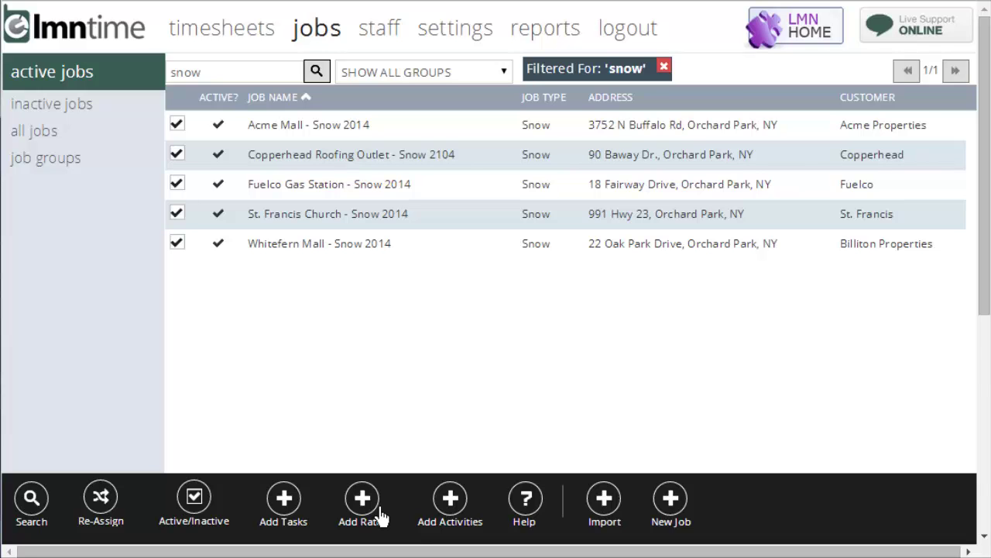
{"action": "left_click", "coordinate": [379, 517]}
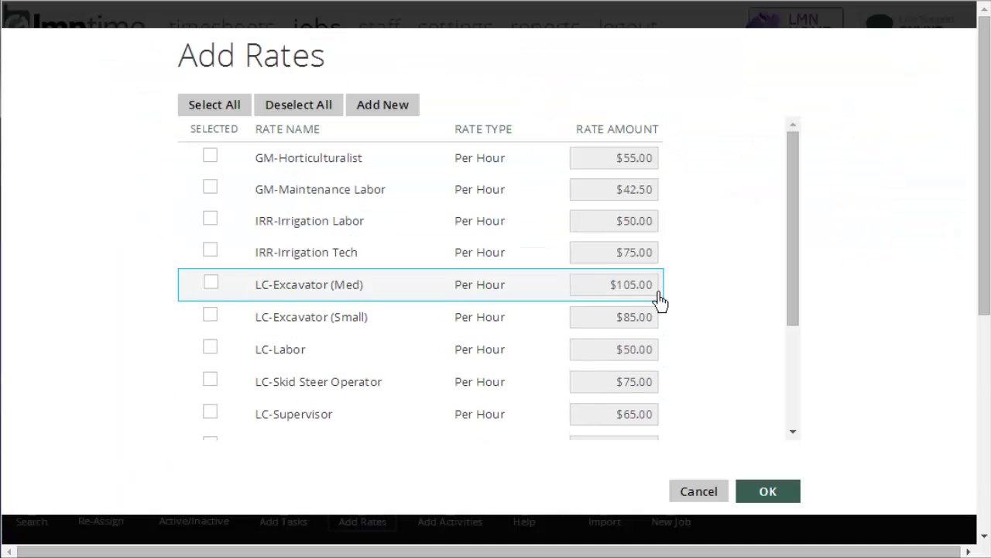
{"action": "scroll", "coordinate": [493, 352], "scroll_direction": "down", "scroll_amount": 3}
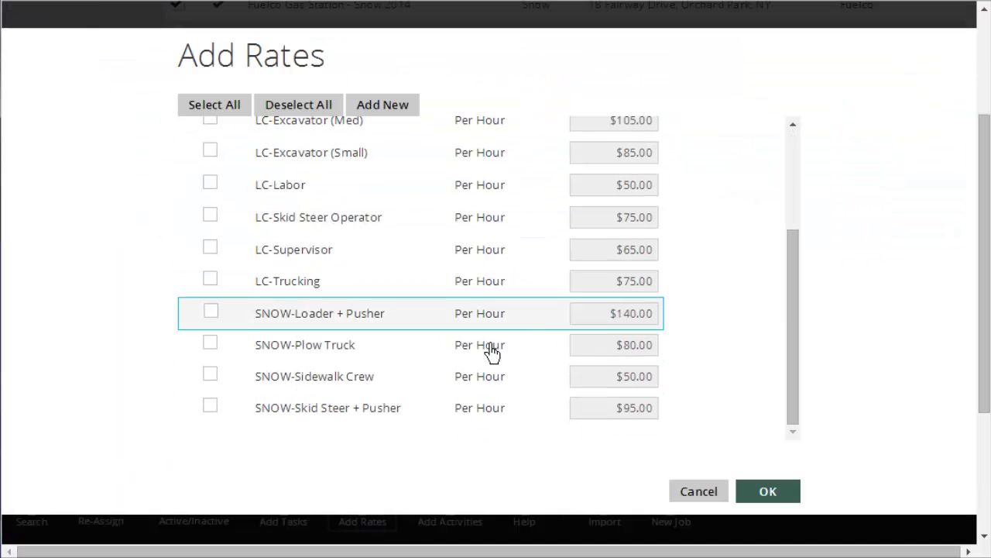
{"action": "left_click", "coordinate": [211, 405]}
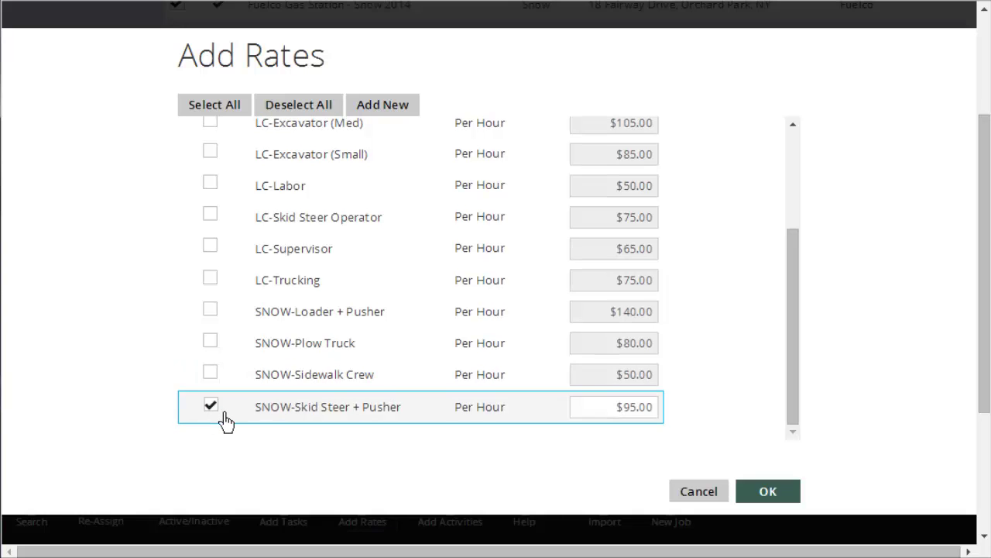
{"action": "left_click", "coordinate": [624, 411]}
{"action": "type", "text": "100"}
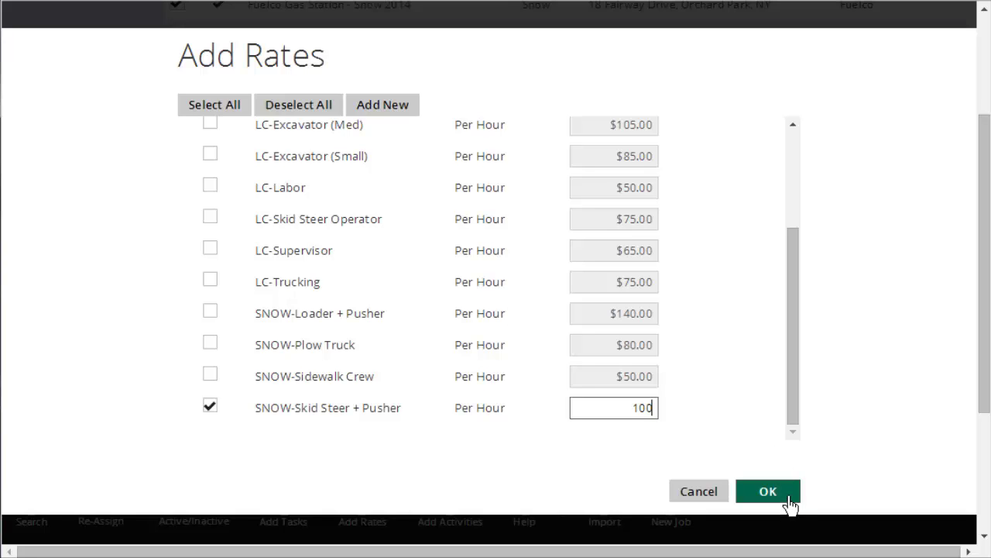
{"action": "left_click", "coordinate": [772, 491]}
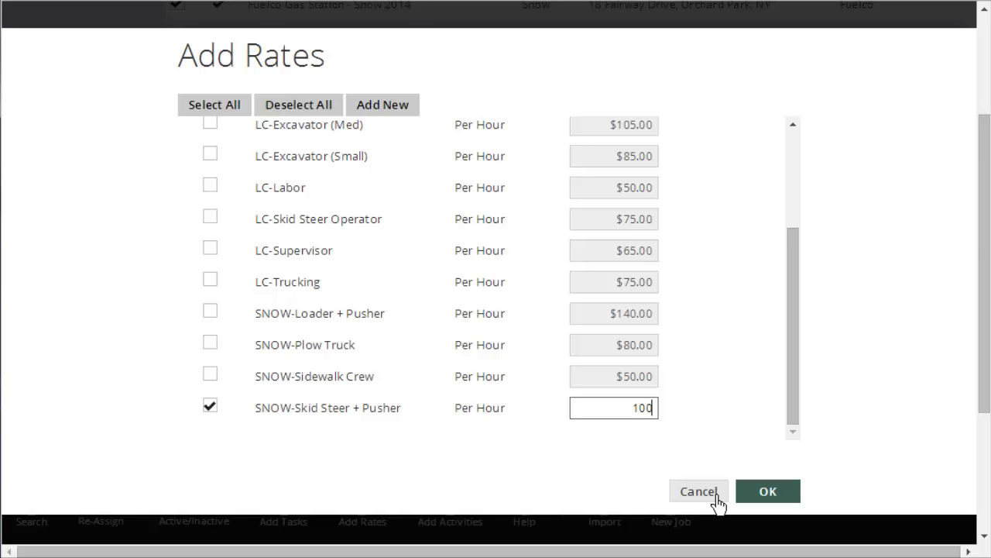
{"action": "left_click", "coordinate": [716, 497]}
{"action": "scroll", "coordinate": [769, 432], "scroll_direction": "up", "scroll_amount": 3}
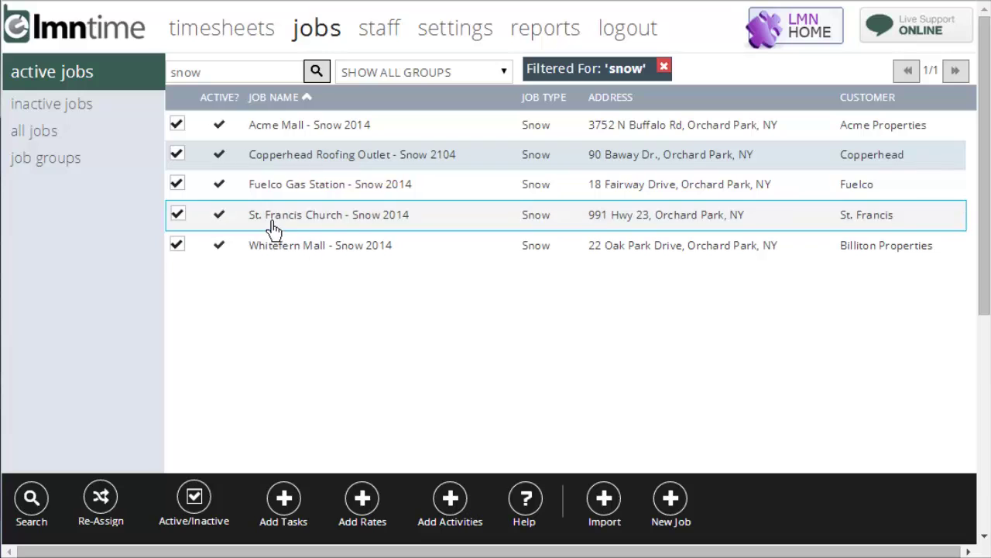
- Try adding the Salting (Walks) activity and its rate, cancel, then remove the 'snow' filter
{"action": "left_click", "coordinate": [471, 511]}
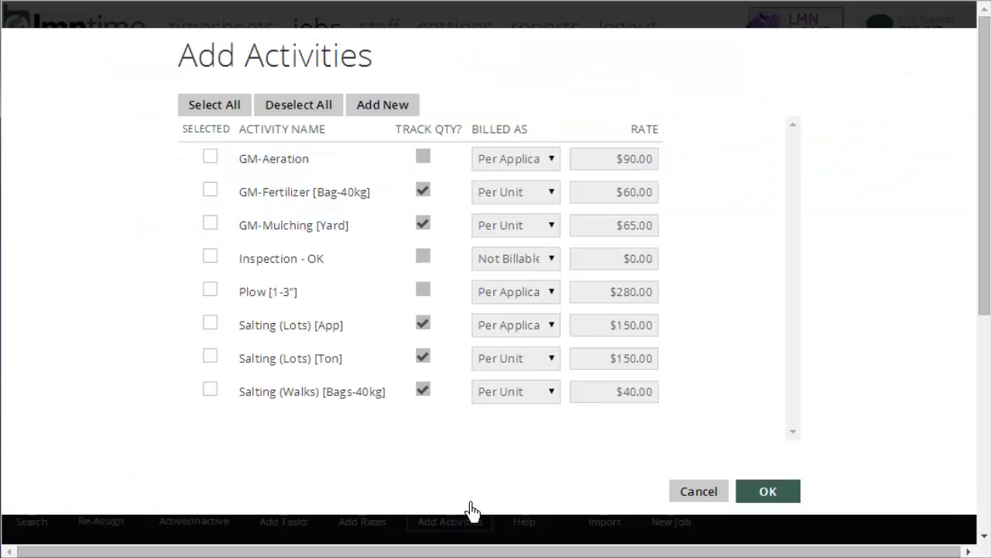
{"action": "left_click", "coordinate": [220, 398]}
{"action": "left_click", "coordinate": [620, 397]}
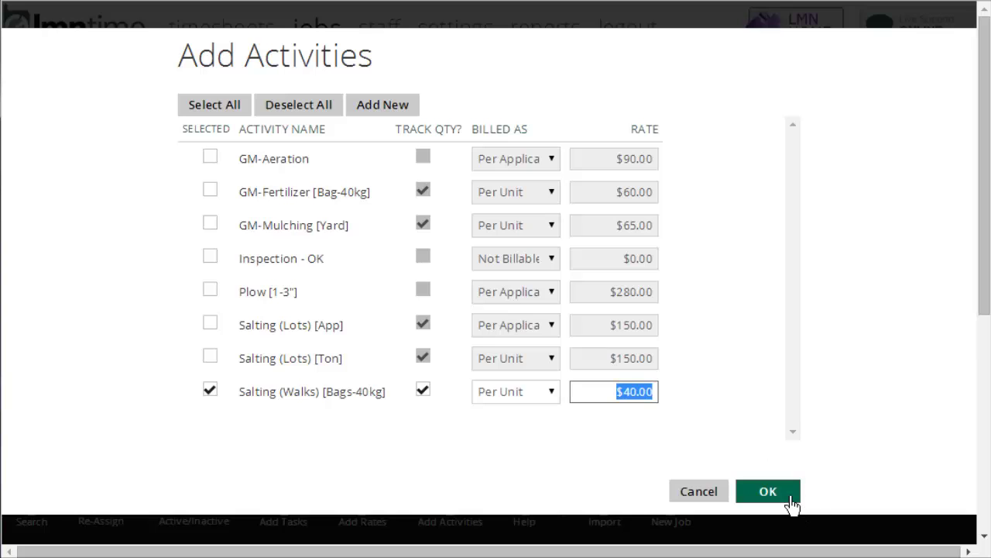
{"action": "left_click", "coordinate": [709, 495]}
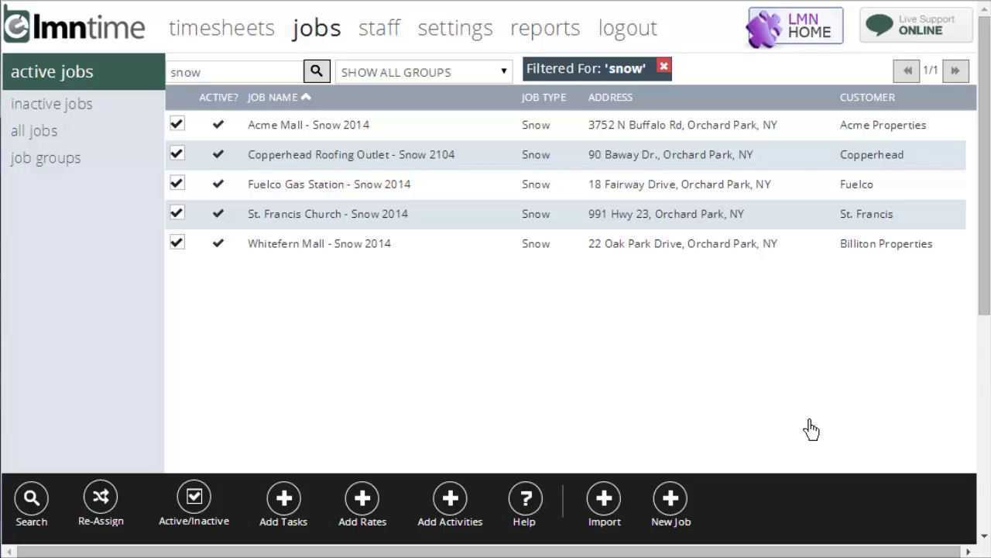
{"action": "left_click", "coordinate": [664, 68]}
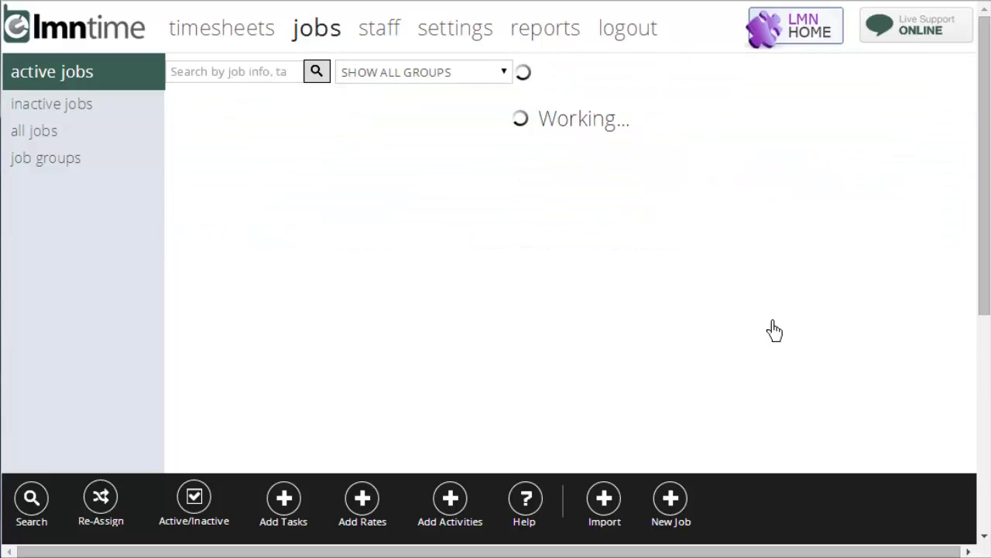